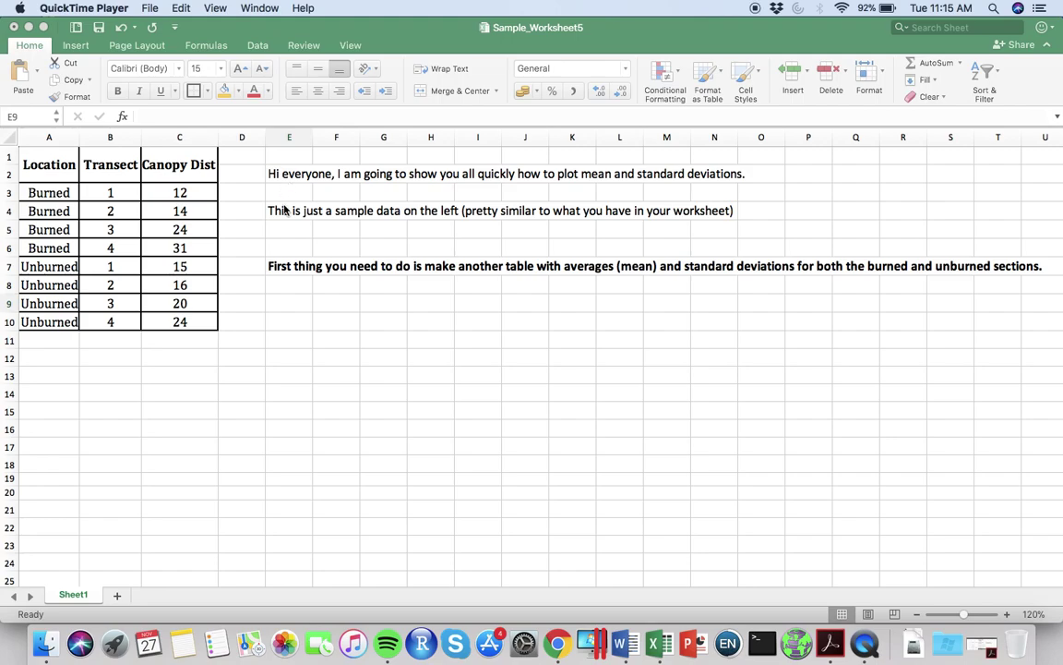
Select the canopy distance values and the sample-data and instruction notes to review them.
left_click(184, 191)
left_click_drag(184, 191, 185, 248)
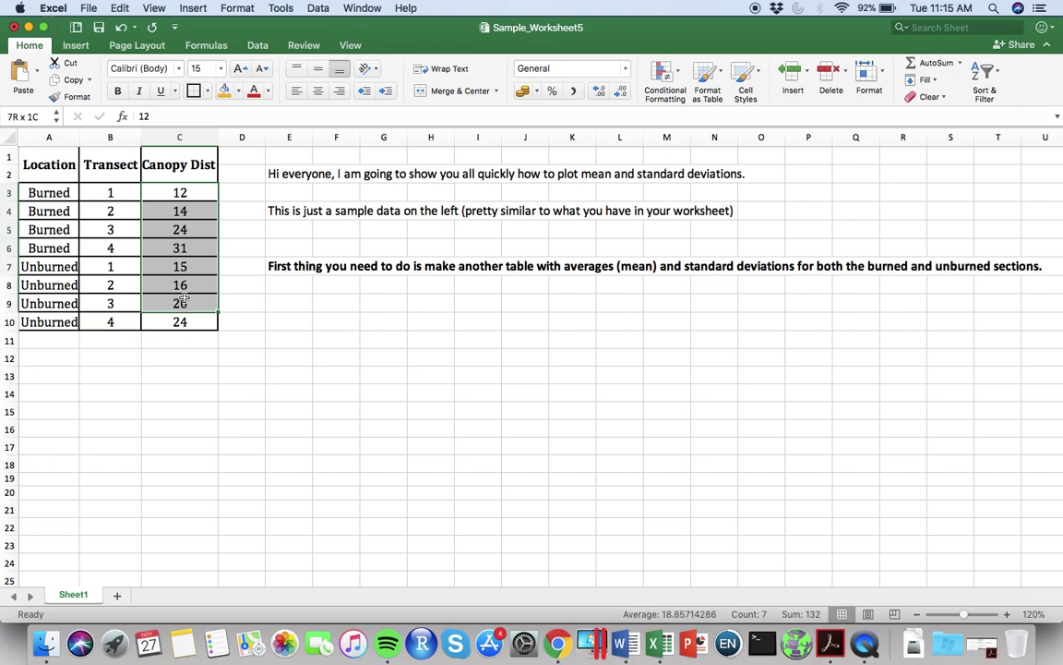
left_click_drag(185, 249, 180, 321)
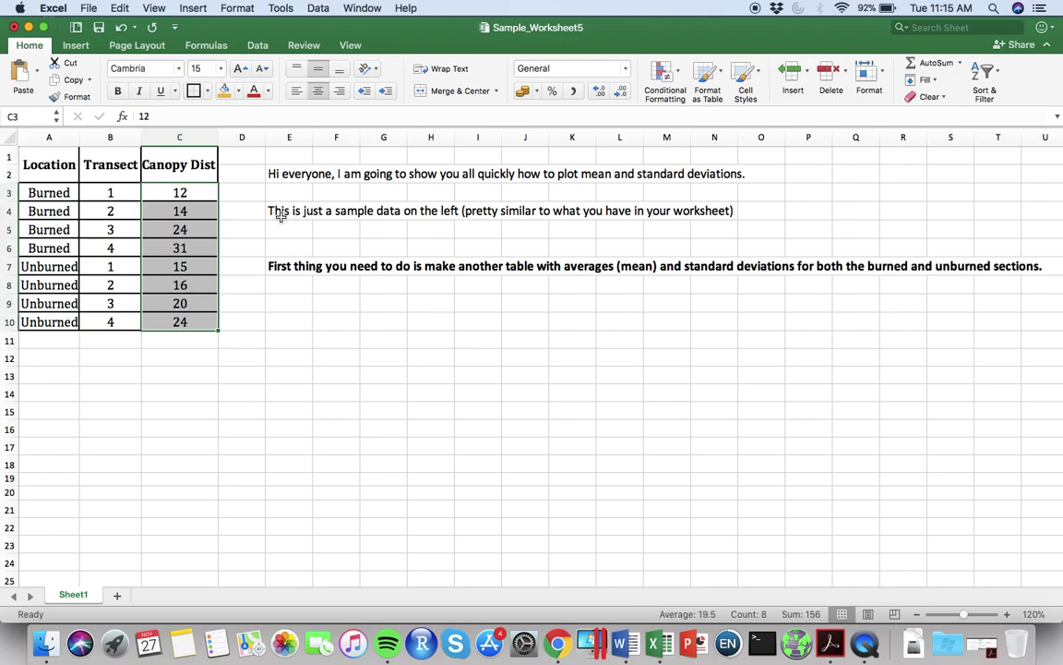
left_click_drag(281, 214, 704, 214)
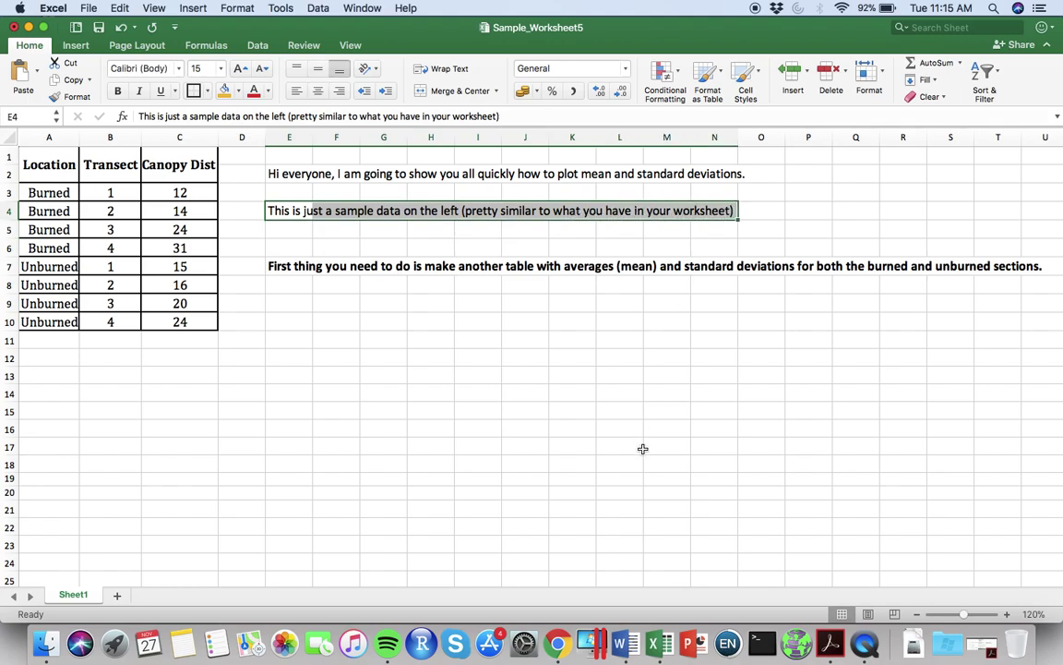
left_click(333, 320)
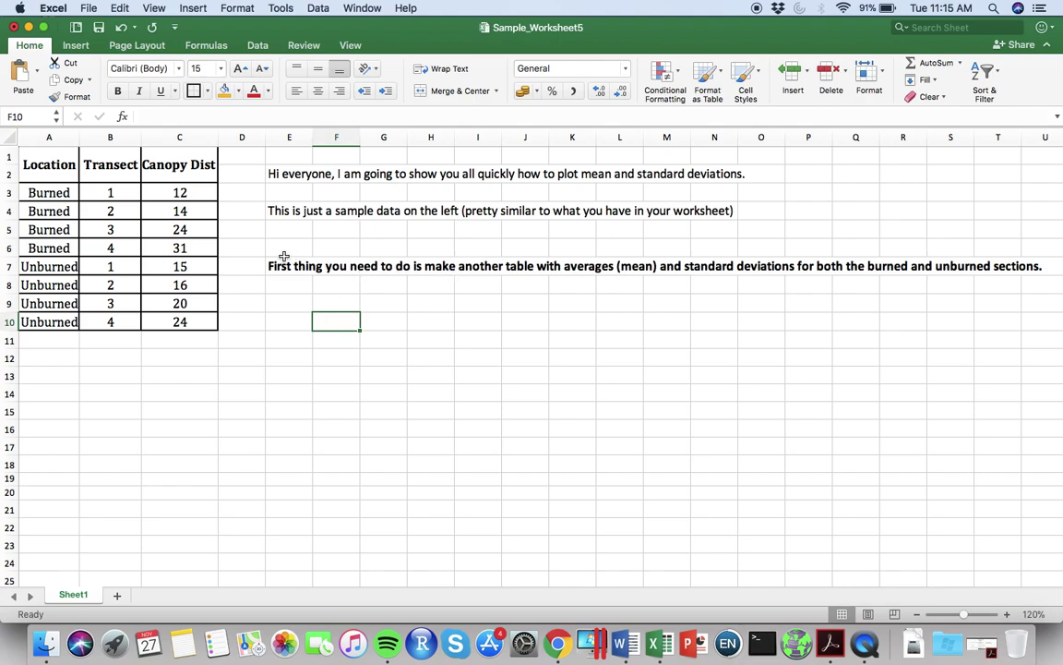
left_click_drag(288, 266, 986, 267)
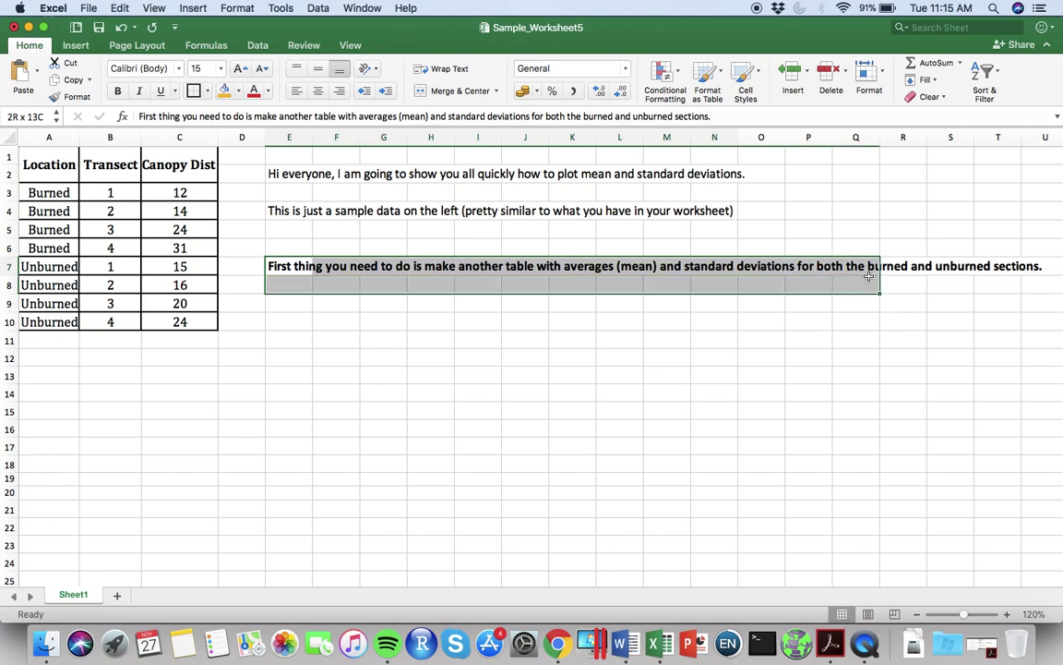
left_click_drag(986, 268, 1052, 268)
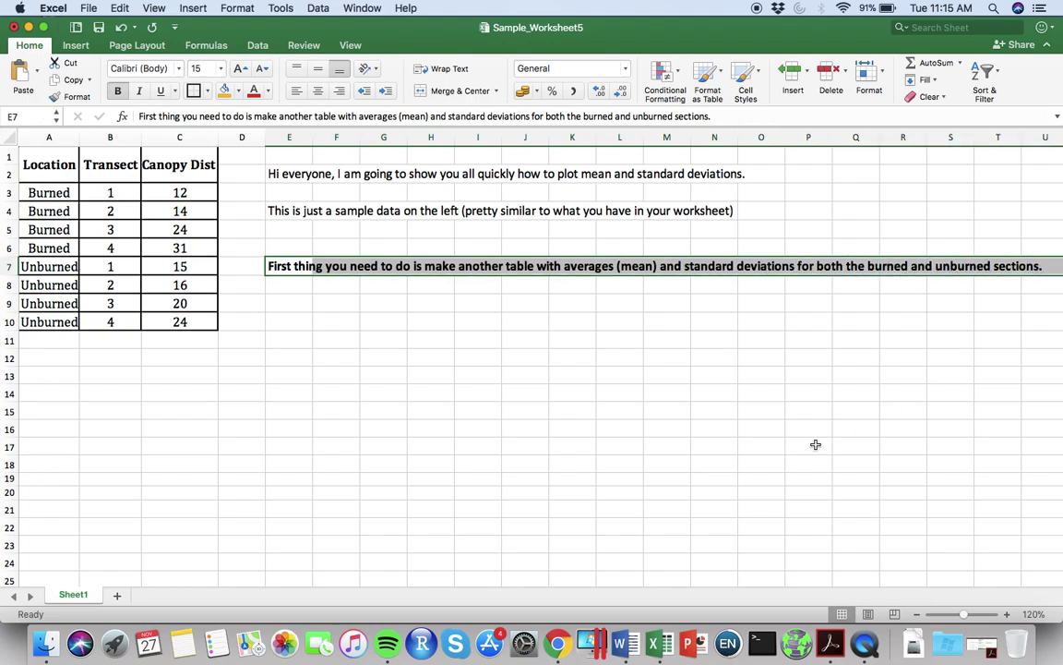
Add the note 'So, let's go ahead and make the table' in E9.
left_click(295, 303)
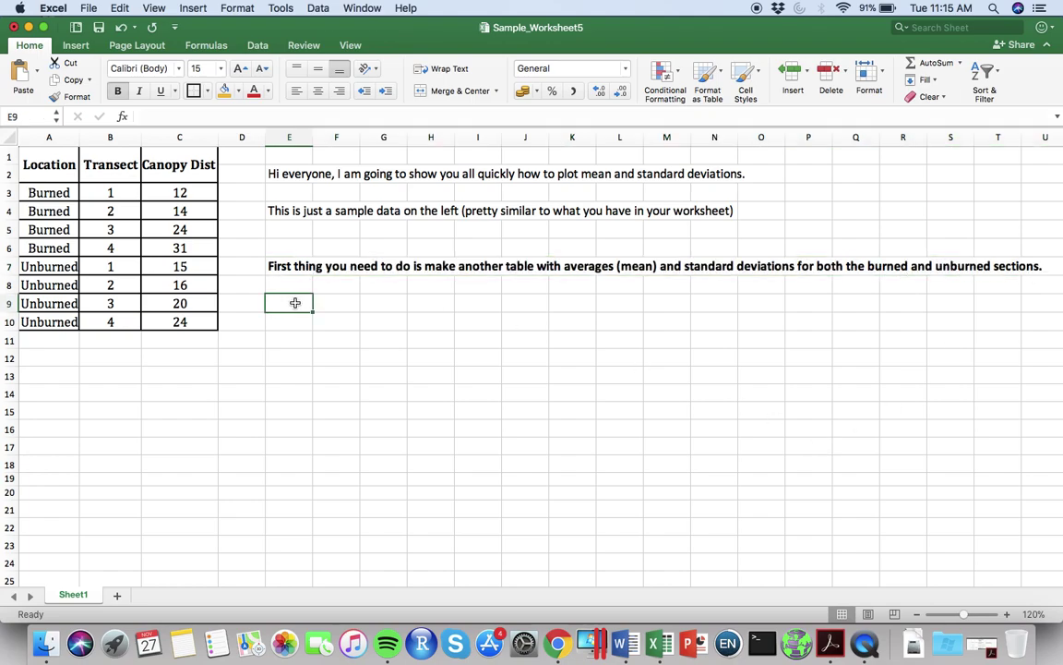
type("So, let's go ahead and make the t")
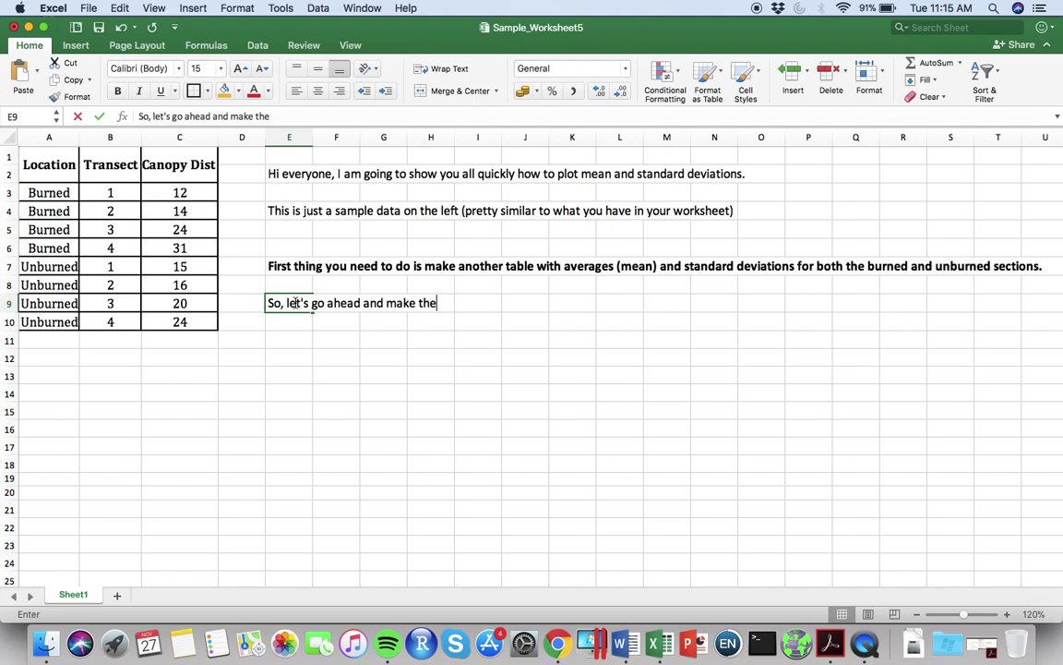
type("able.")
key("Return")
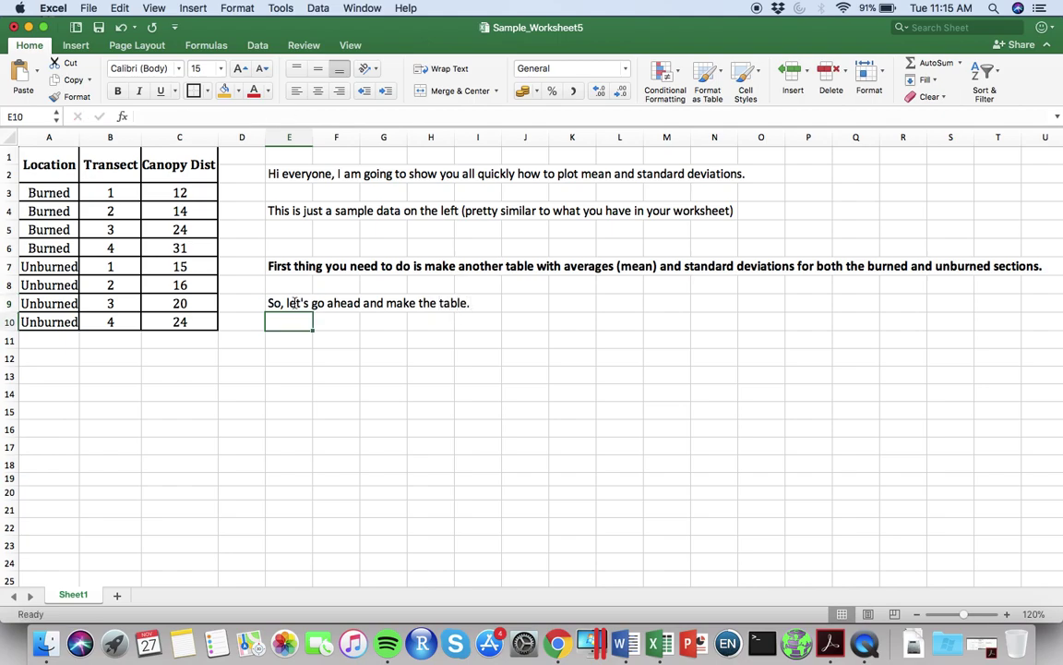
Enter Mean and Stdev headers in B12:C12 and Burned/Unburned row labels in A13:A14.
left_click(46, 361)
key("Tab")
type("Mean")
key("Tab")
type("Stde")
key("Return")
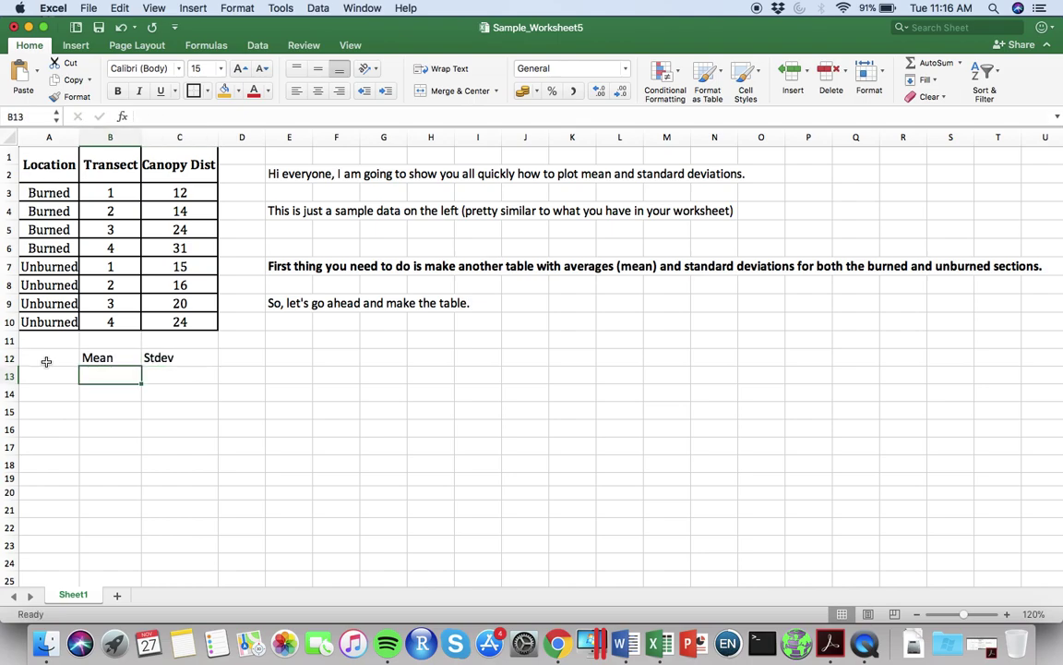
left_click(27, 375)
type("Burned")
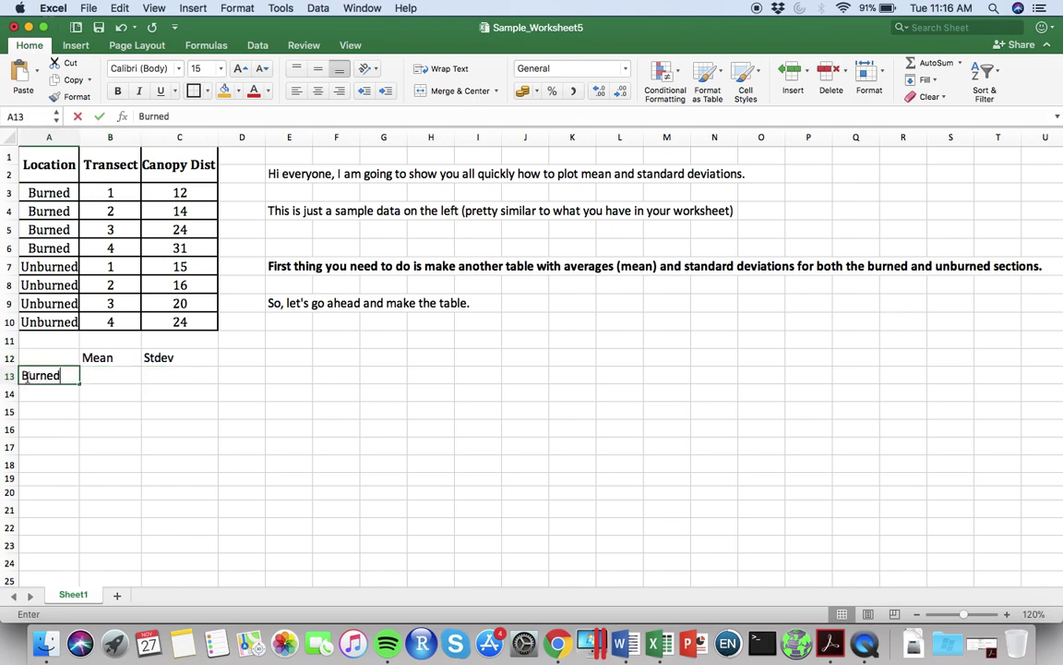
key("Return")
type("Unburned")
key("Tab")
left_click(97, 371)
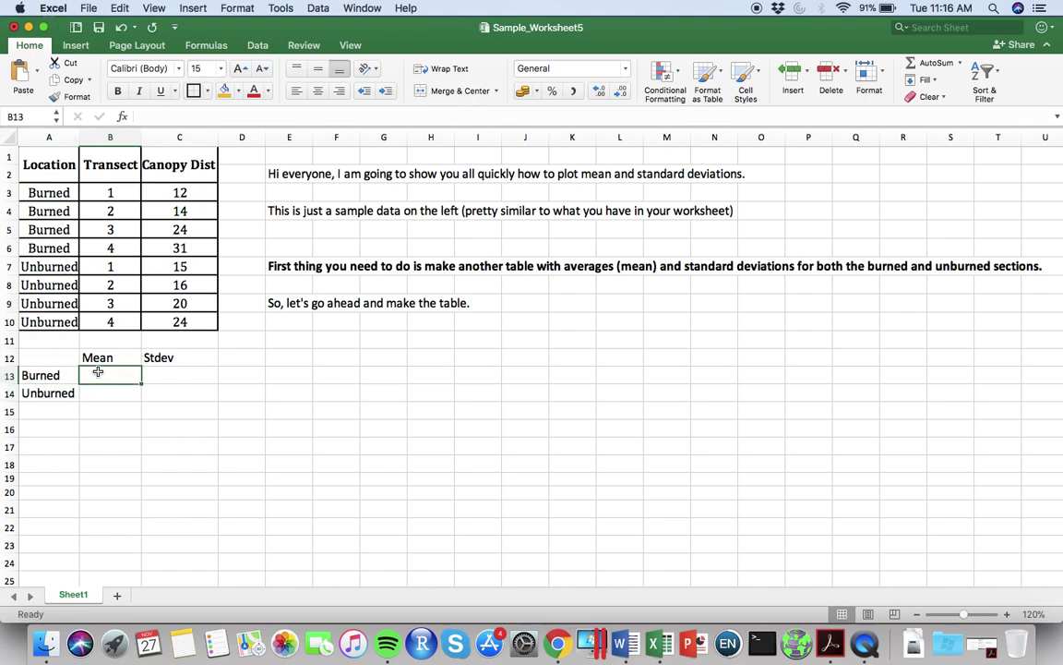
Enter the means =AVERAGE(C3:C6) in B13 and =AVERAGE(C7:C10) in B14.
type("=ave")
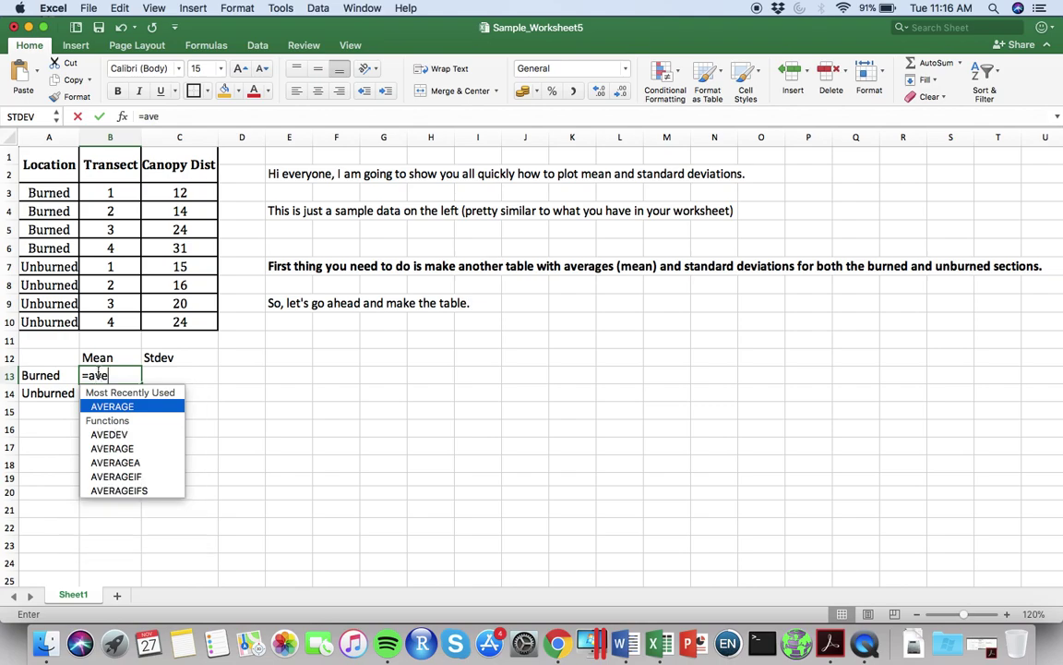
type("ra")
key("Tab")
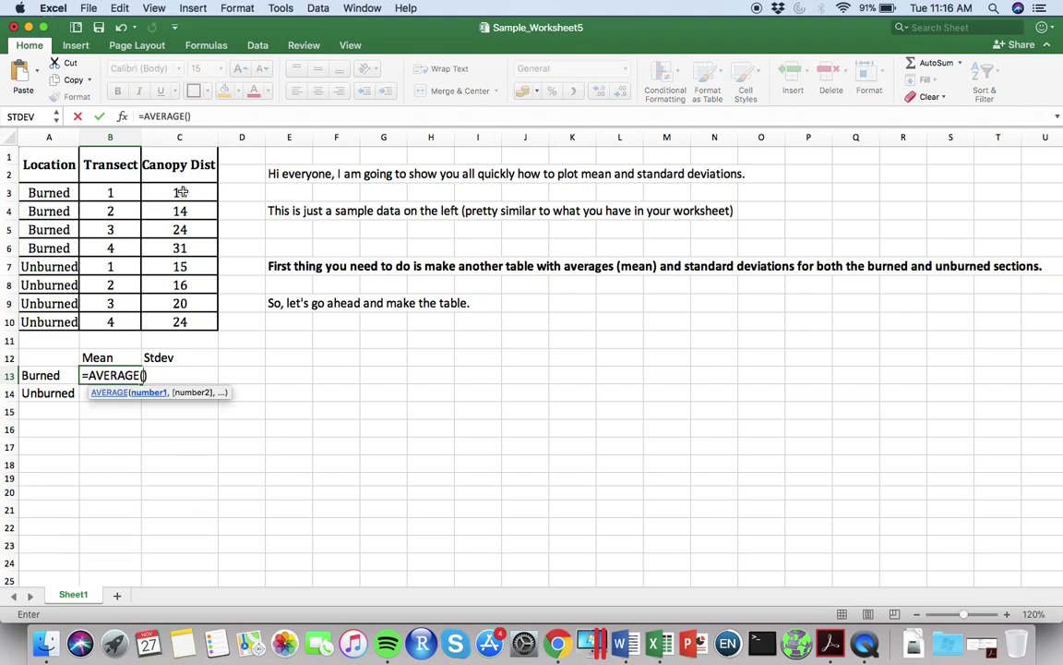
left_click_drag(182, 191, 179, 249)
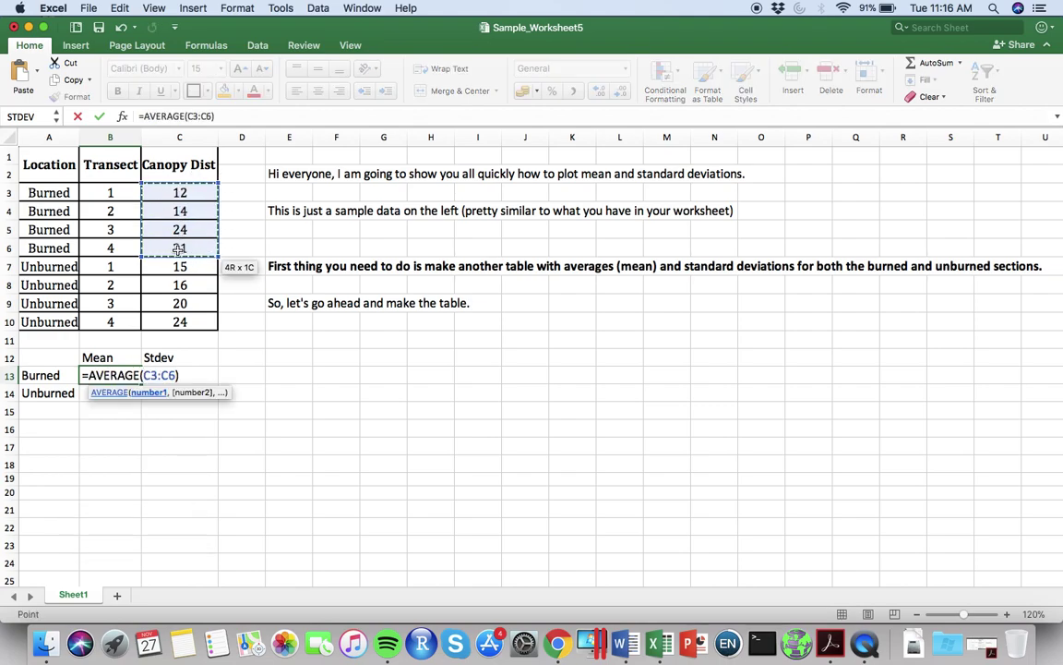
key("Return")
left_click(112, 391)
type("=ave")
key("Tab")
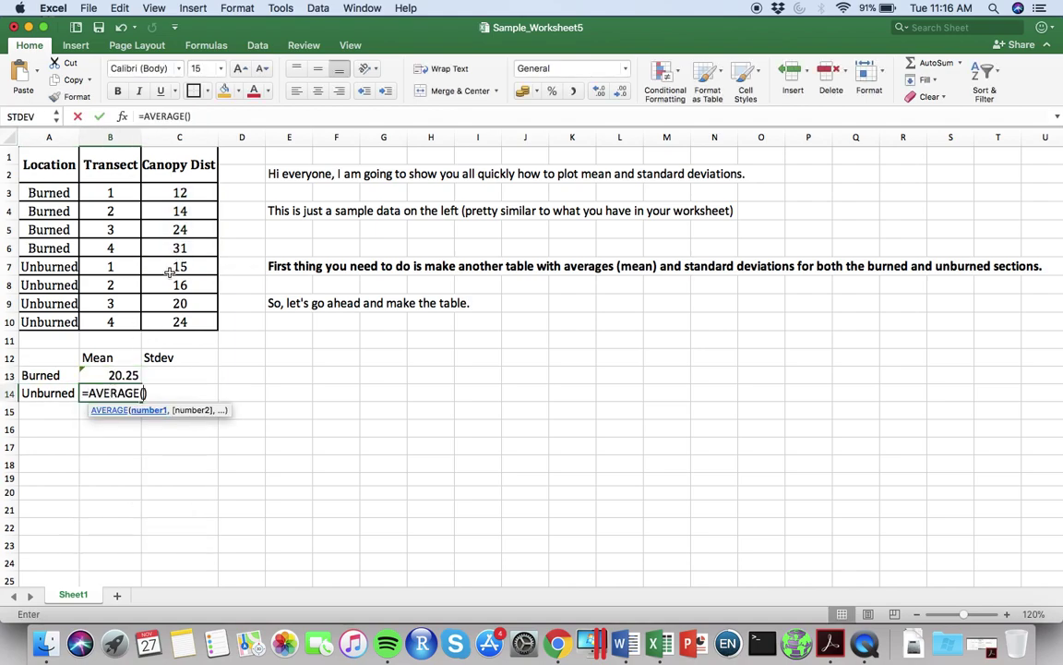
left_click_drag(179, 266, 175, 321)
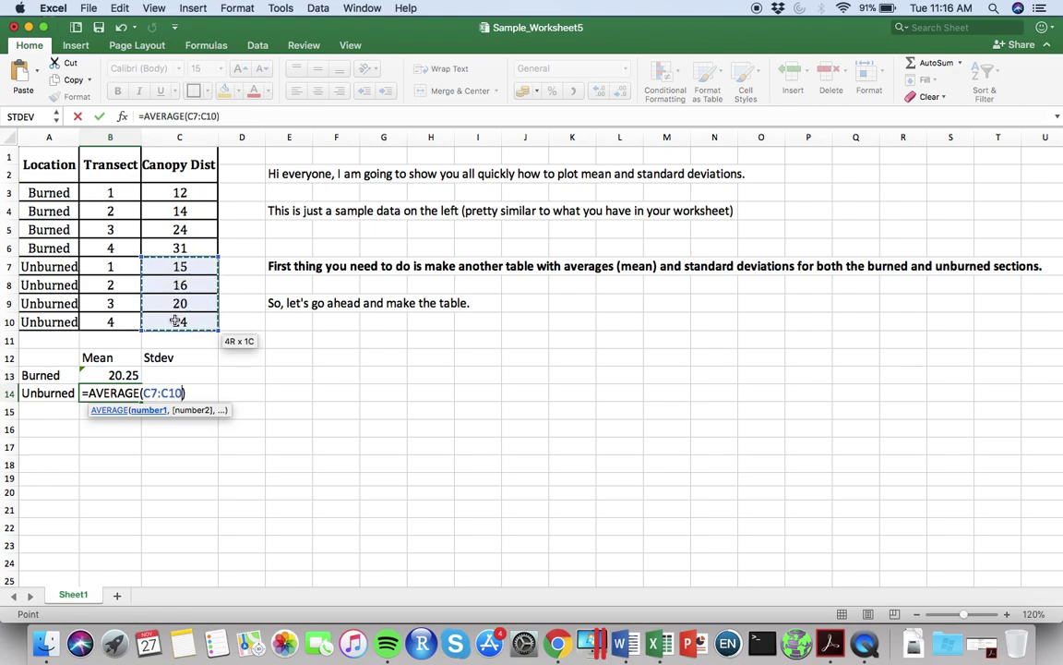
key("Return")
Enter the standard deviations =STDEV(C3:C6) in C13 and =STDEV(C7:C10) in C14.
left_click(174, 375)
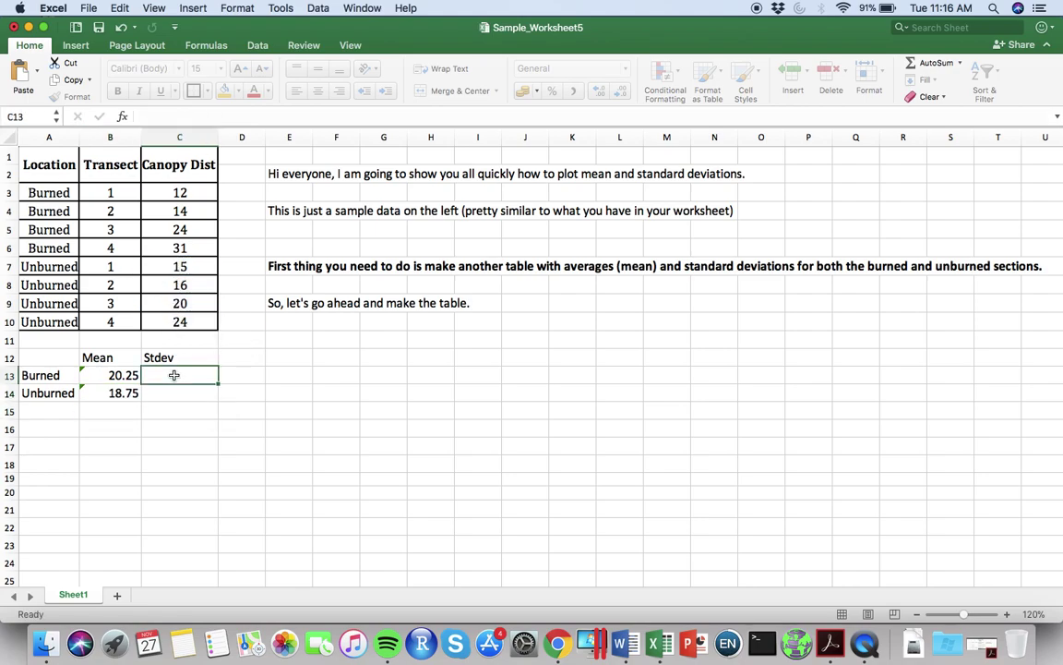
type("=stdev")
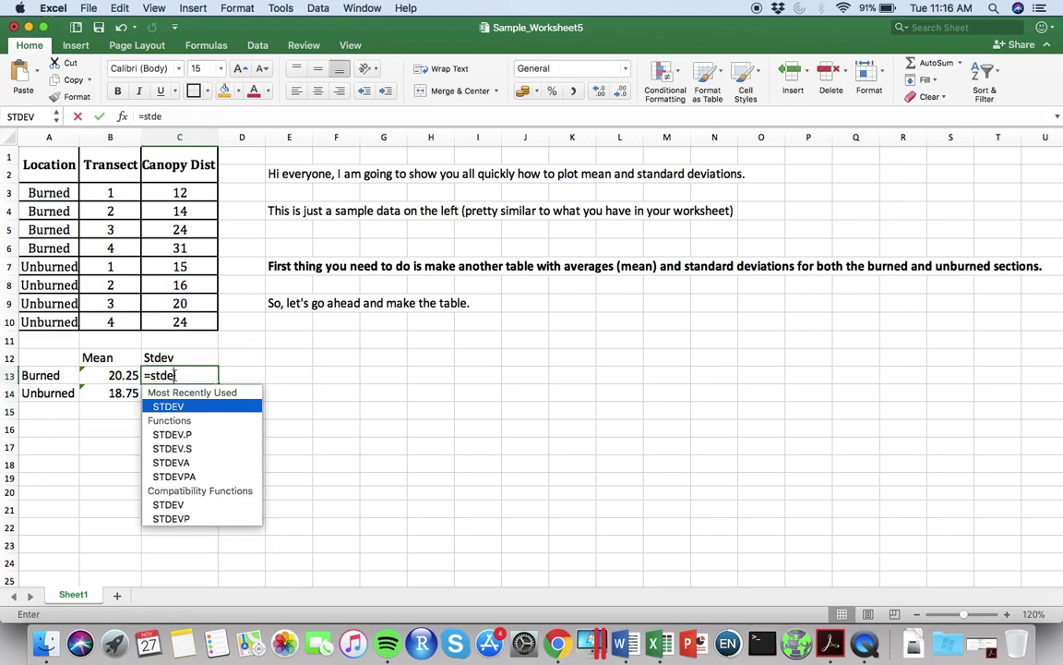
key("Tab")
left_click_drag(181, 192, 197, 247)
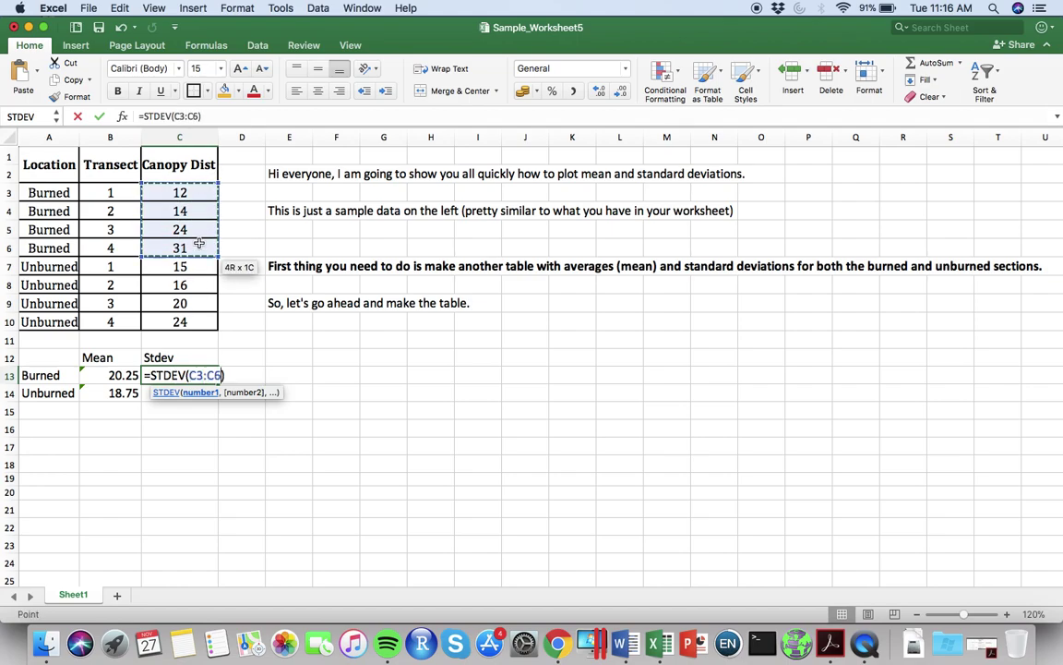
key("Return")
type("=")
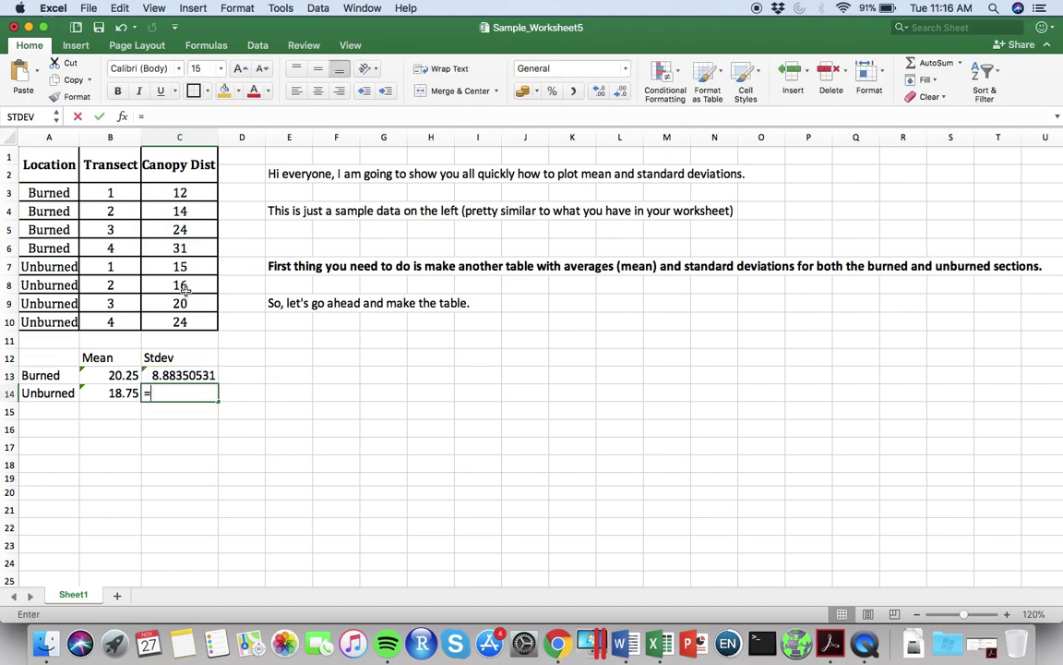
type("stdev")
key("Tab")
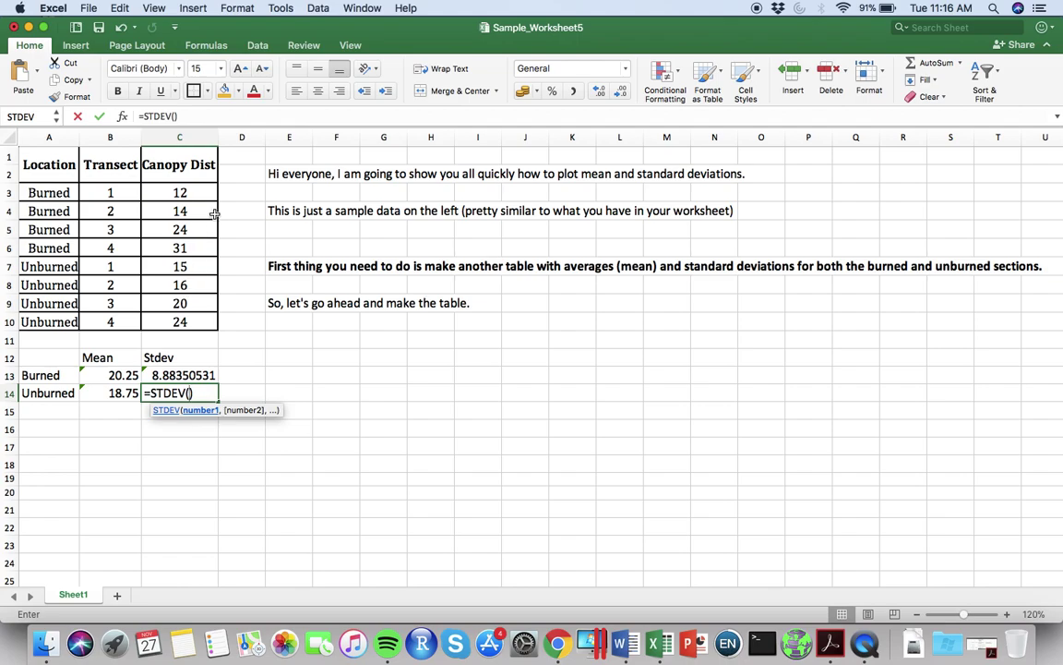
left_click_drag(182, 266, 180, 321)
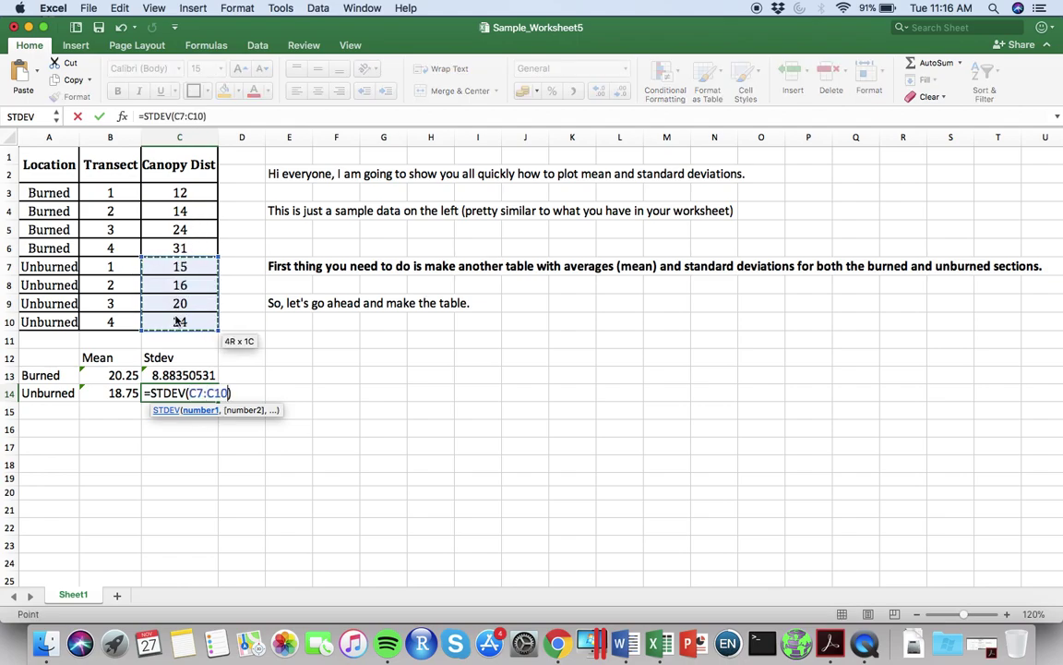
key("Return")
left_click(206, 445)
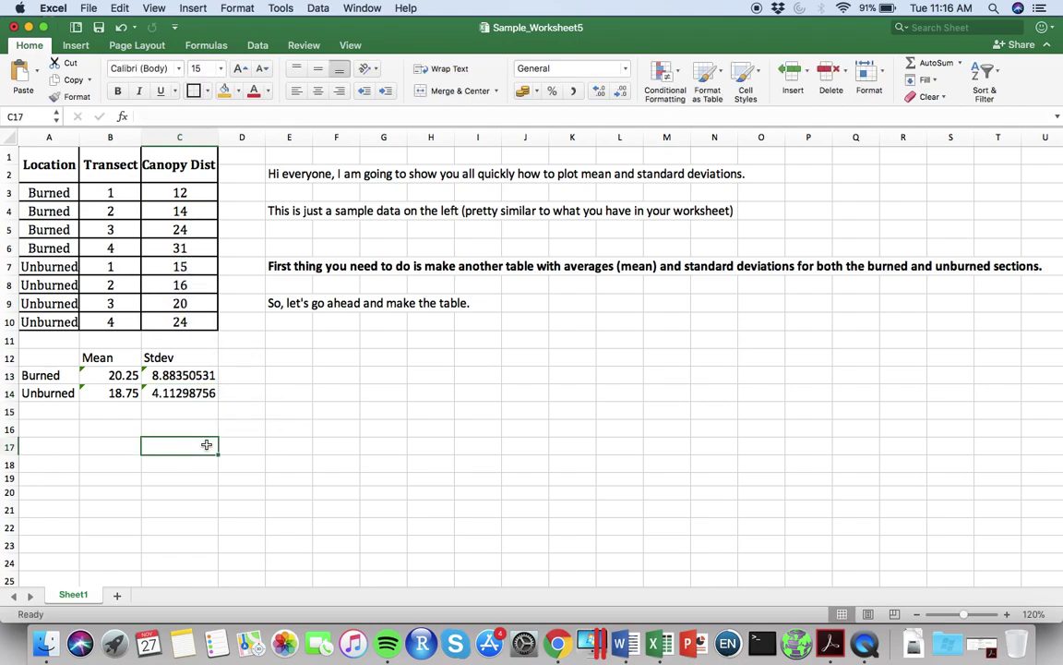
left_click(340, 374)
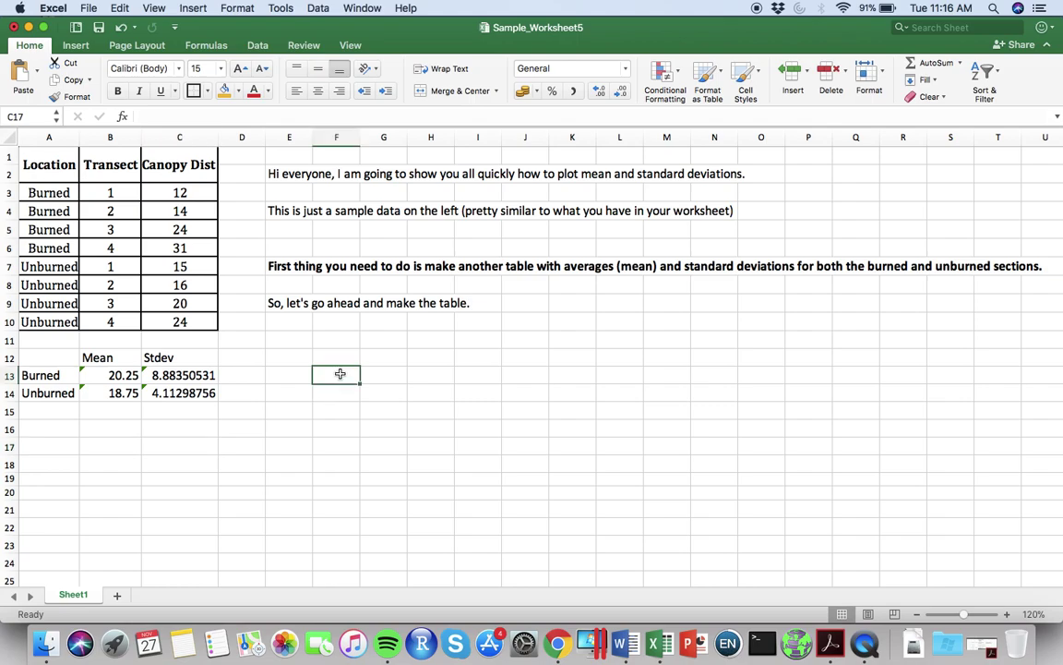
Paste the means-and-stdevs sentence into F13 and add 'No, let's plot it.' in F14.
type("So, these are the means and standard deviations for the burned and unburned sections.")
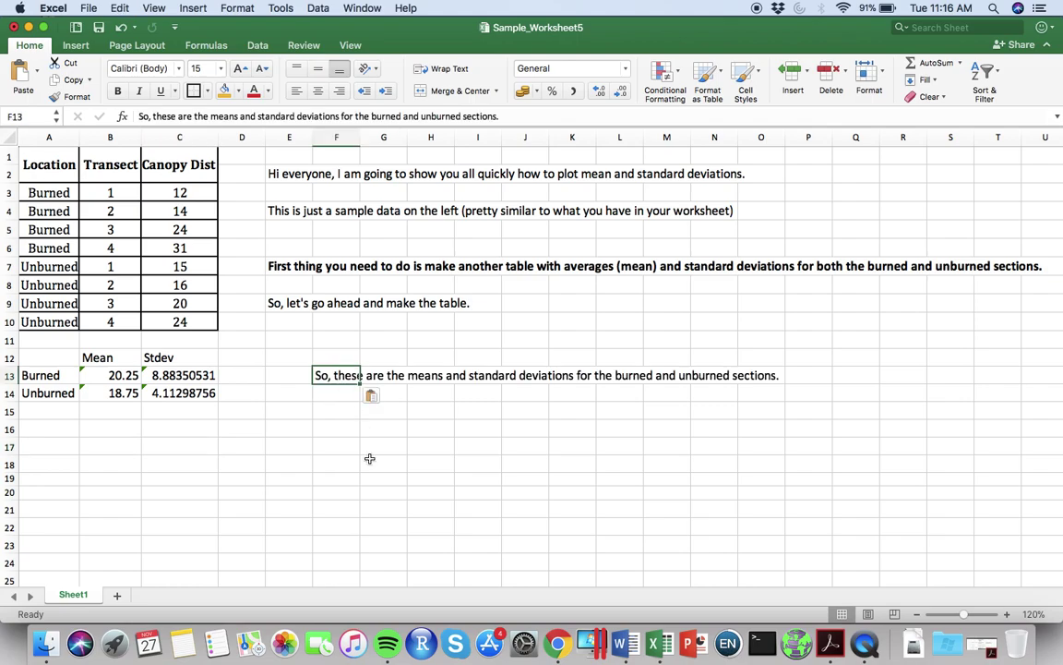
left_click(383, 463)
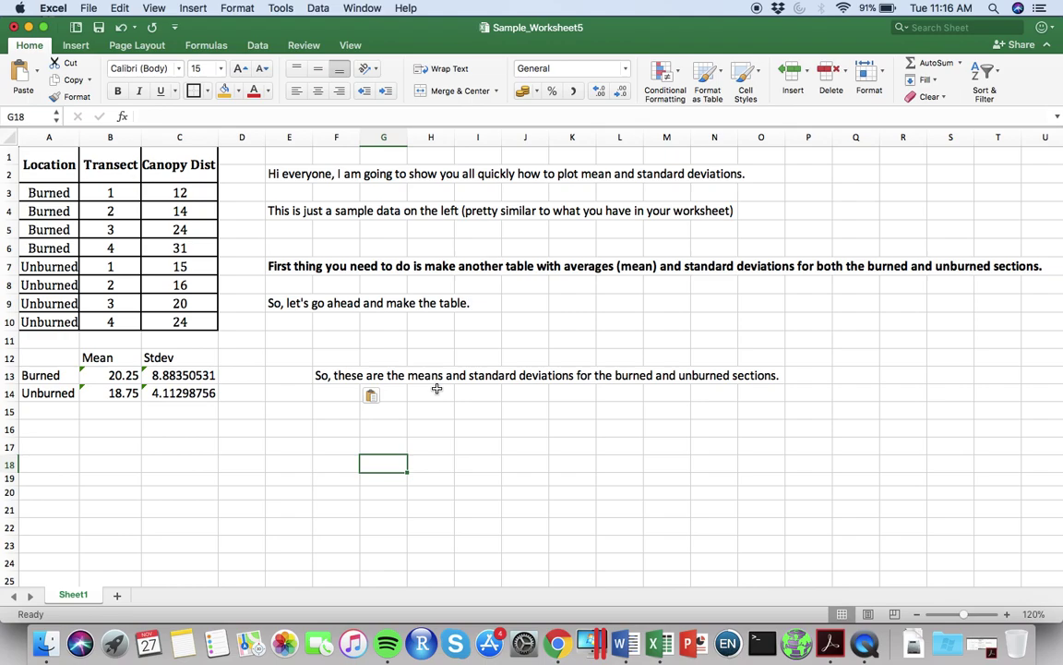
left_click(345, 392)
type("No,")
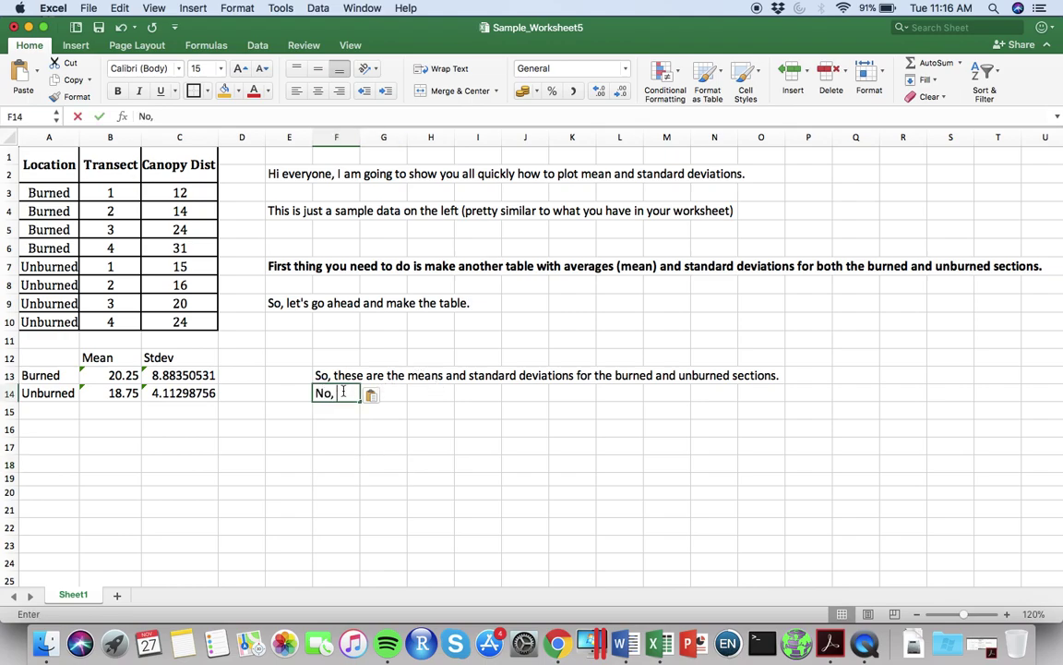
type("s plotit.")
key("Return")
left_click(345, 499)
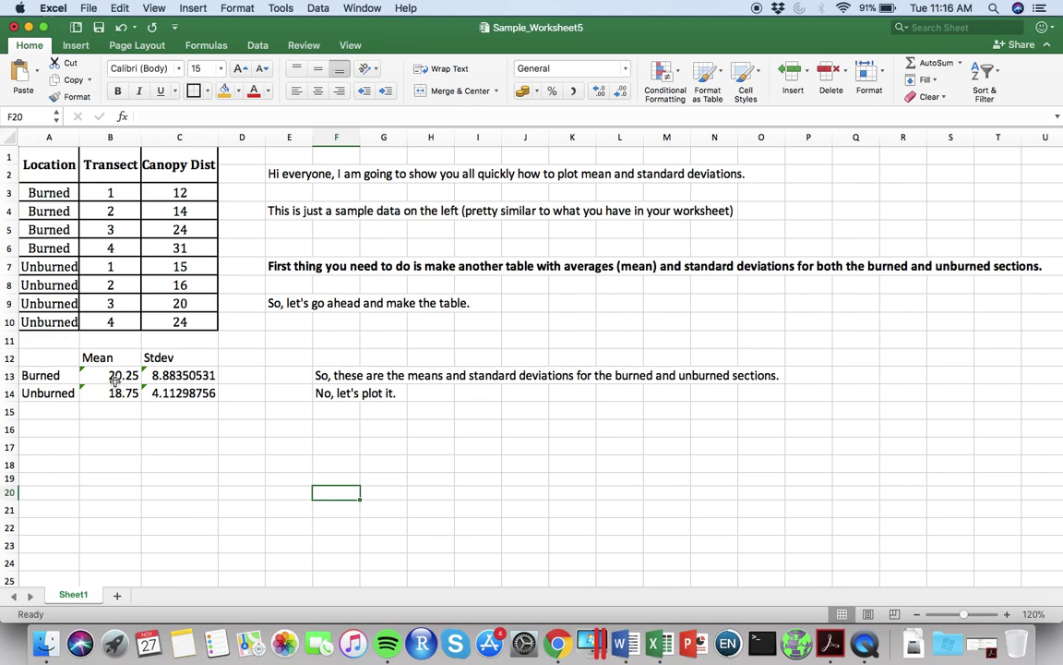
left_click(45, 377)
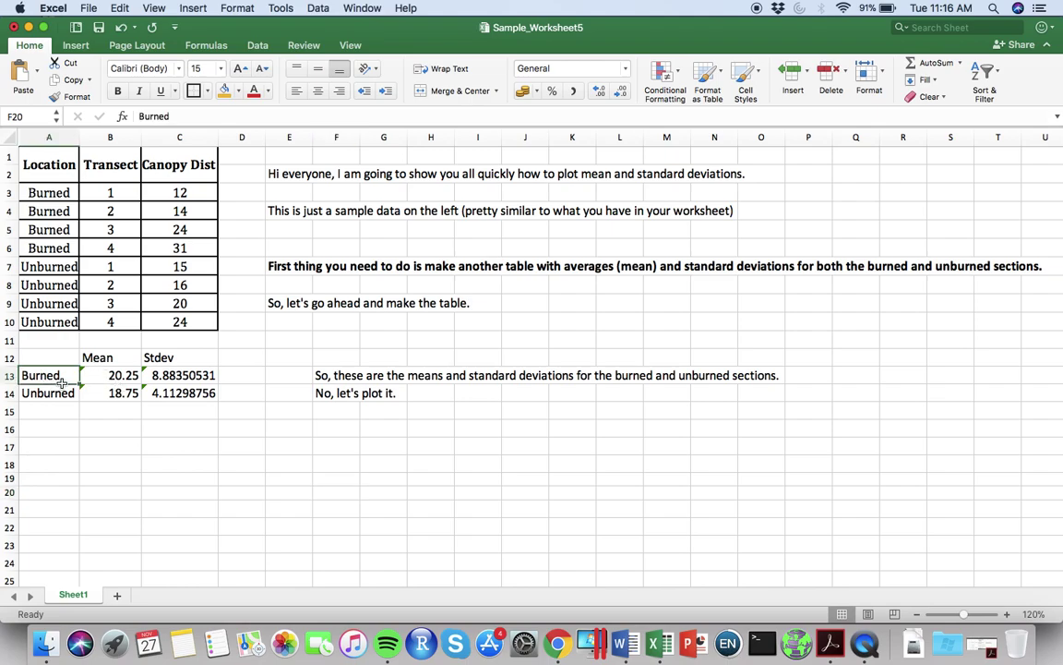
Insert a 2-D clustered column chart of A13:B14 and move it lower on the sheet.
left_click_drag(44, 377, 125, 393)
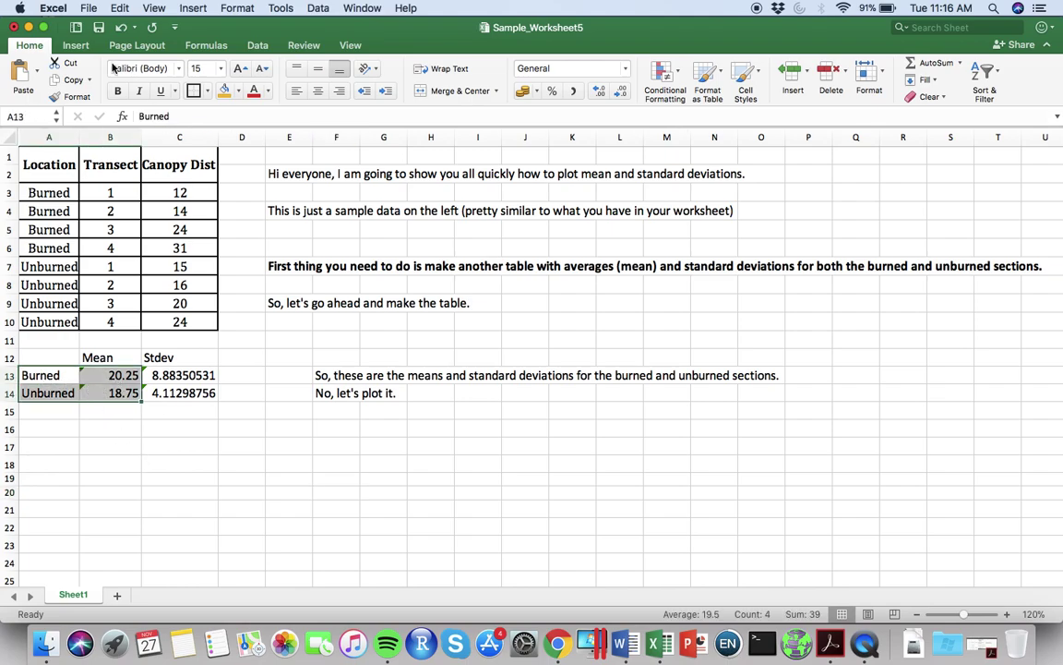
left_click(77, 46)
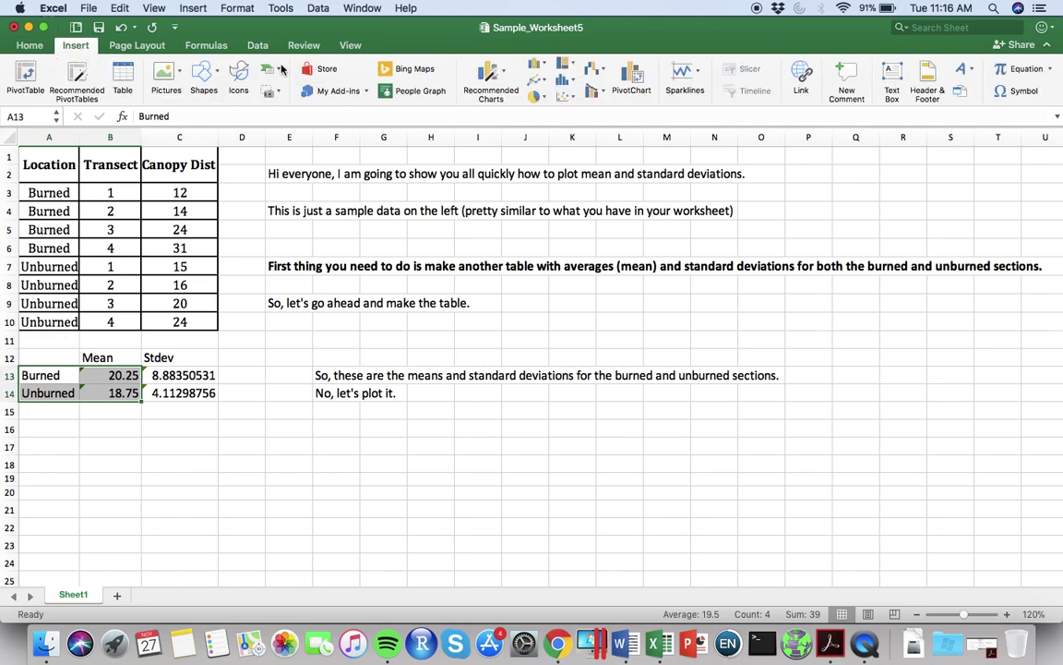
left_click(543, 66)
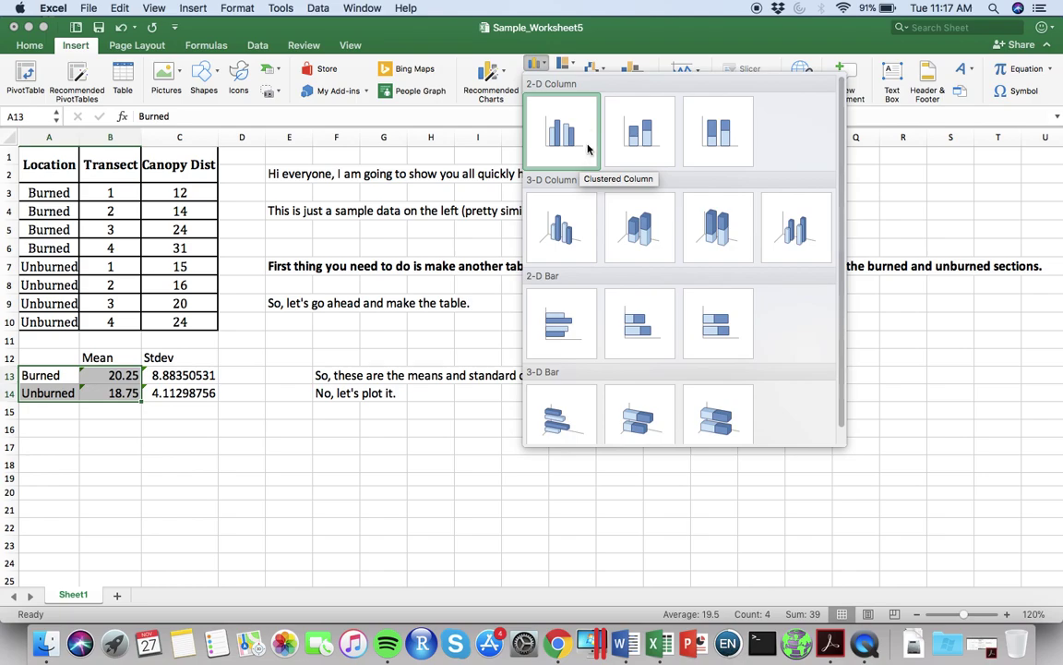
left_click(546, 150)
mouse_move(587, 276)
left_mouse_down()
mouse_move(589, 327)
mouse_move(589, 305)
left_mouse_up()
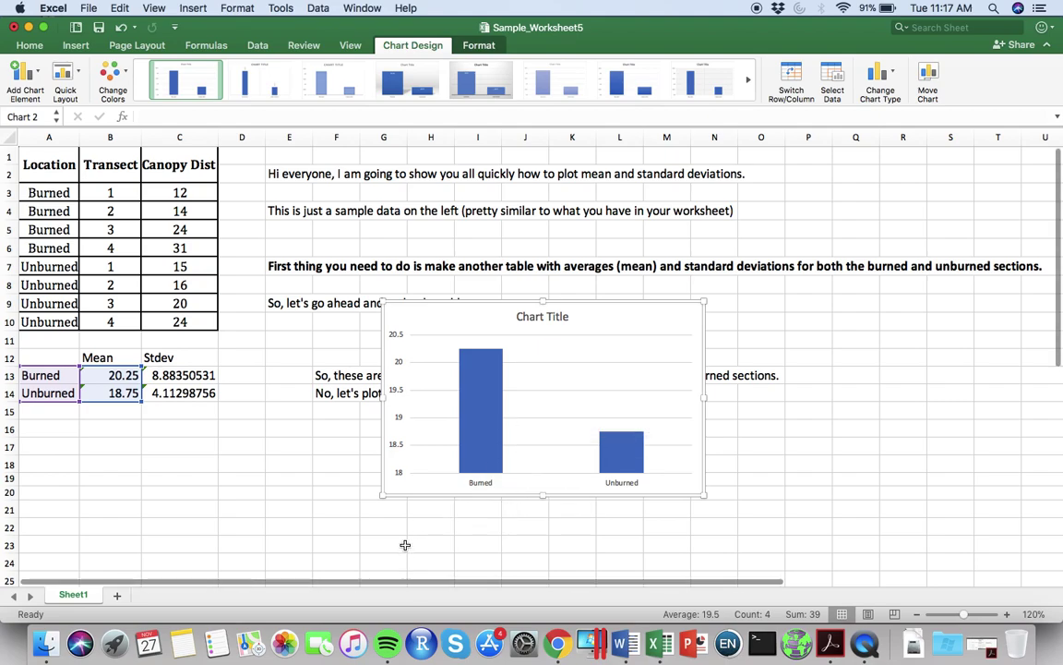
left_click(417, 534)
Add 'plotted the means for the two patches' in H22 and an error-bars-next note in H23.
double_click(416, 534)
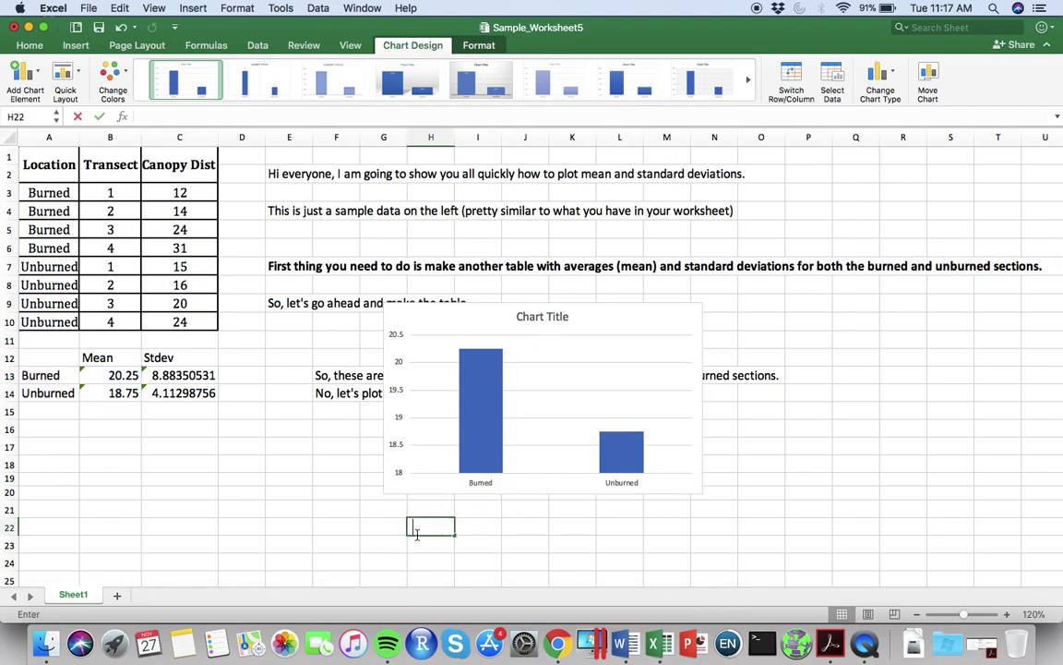
type("I justplotted the means for the two patches.")
key("Return")
type("Now, le")
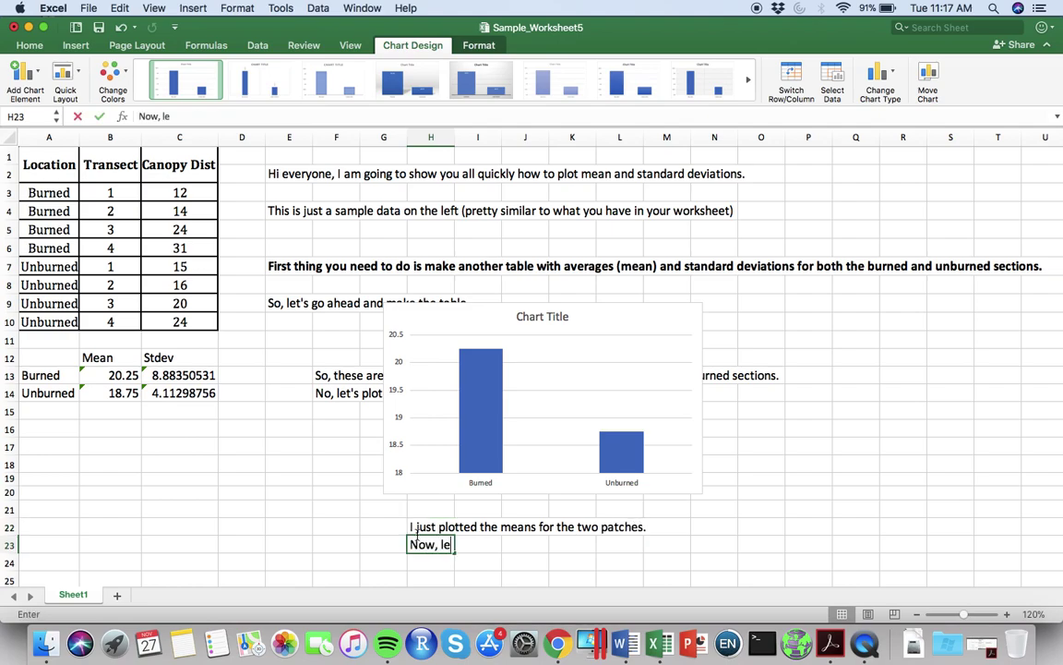
type("t's add the ")
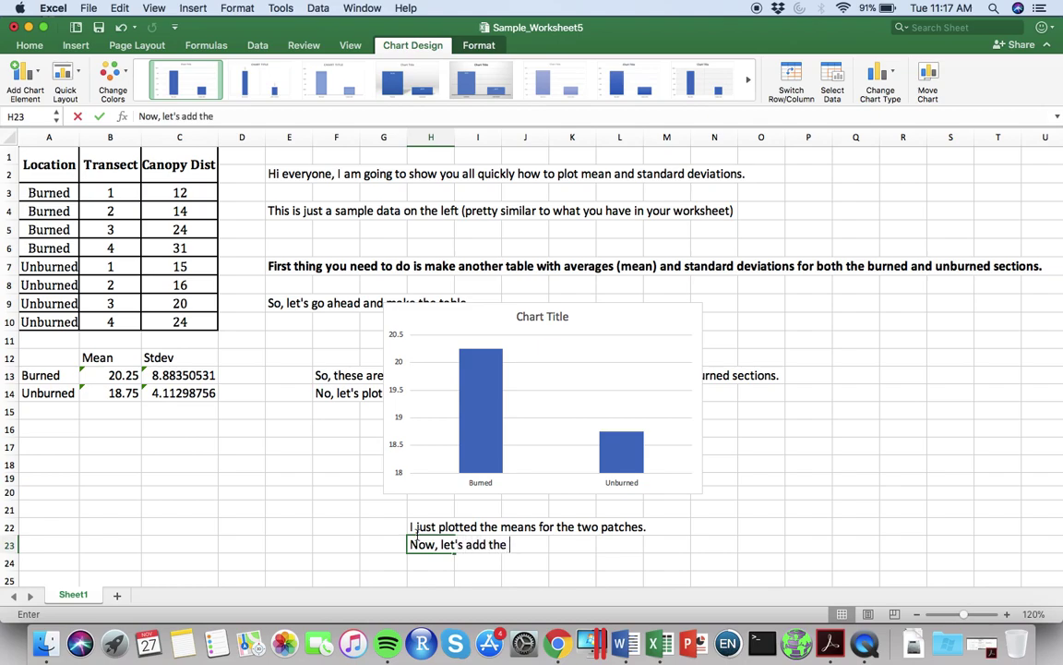
type("error bars")
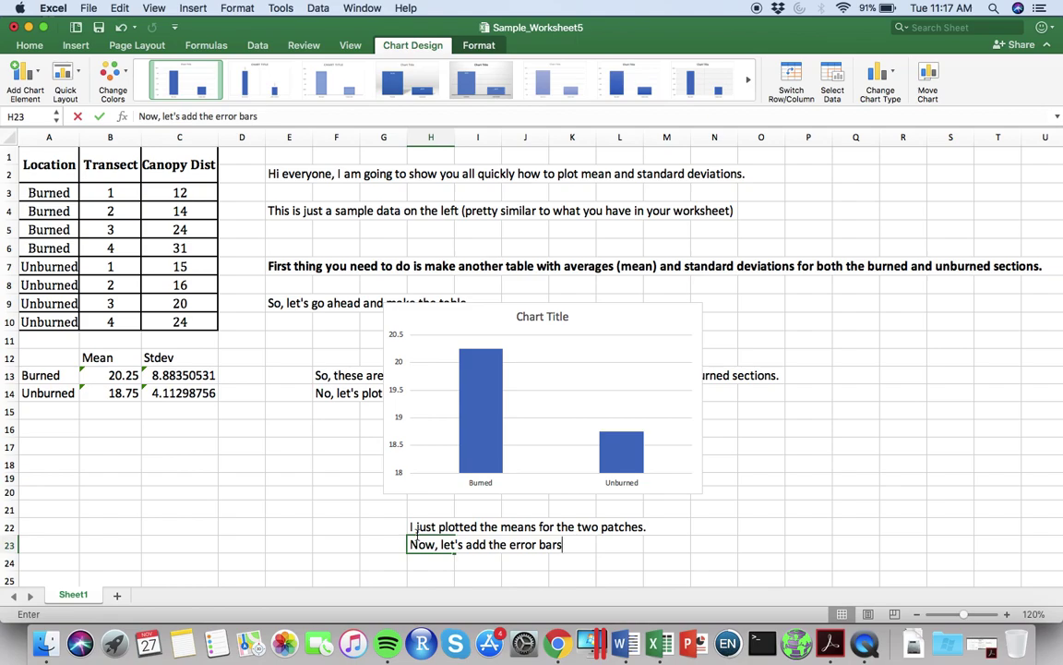
type(" (stdevs")
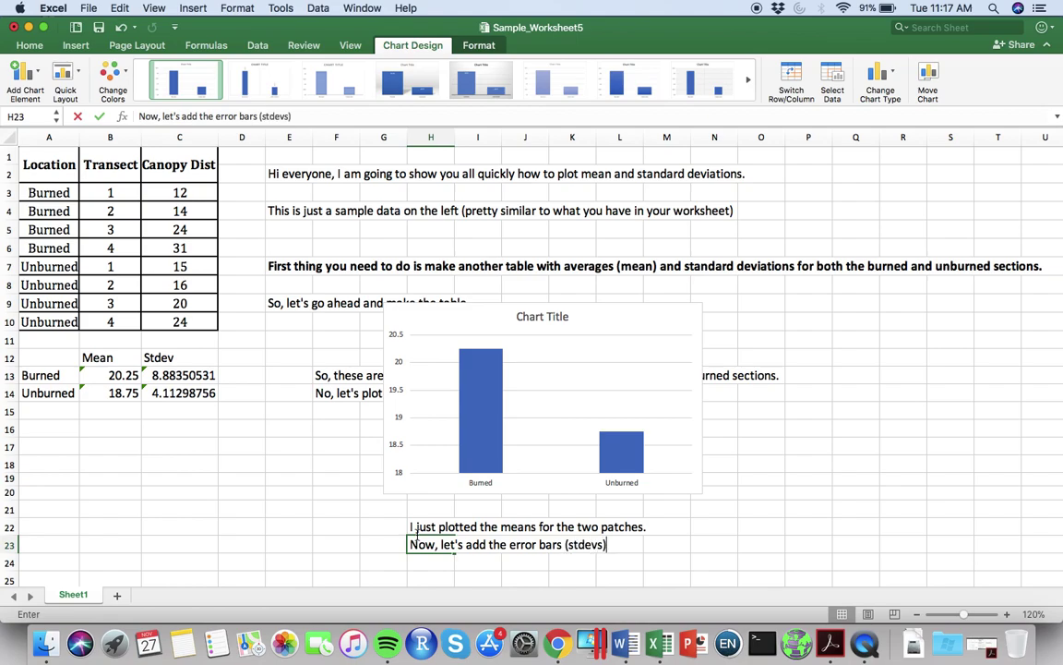
type(".")
key("Return")
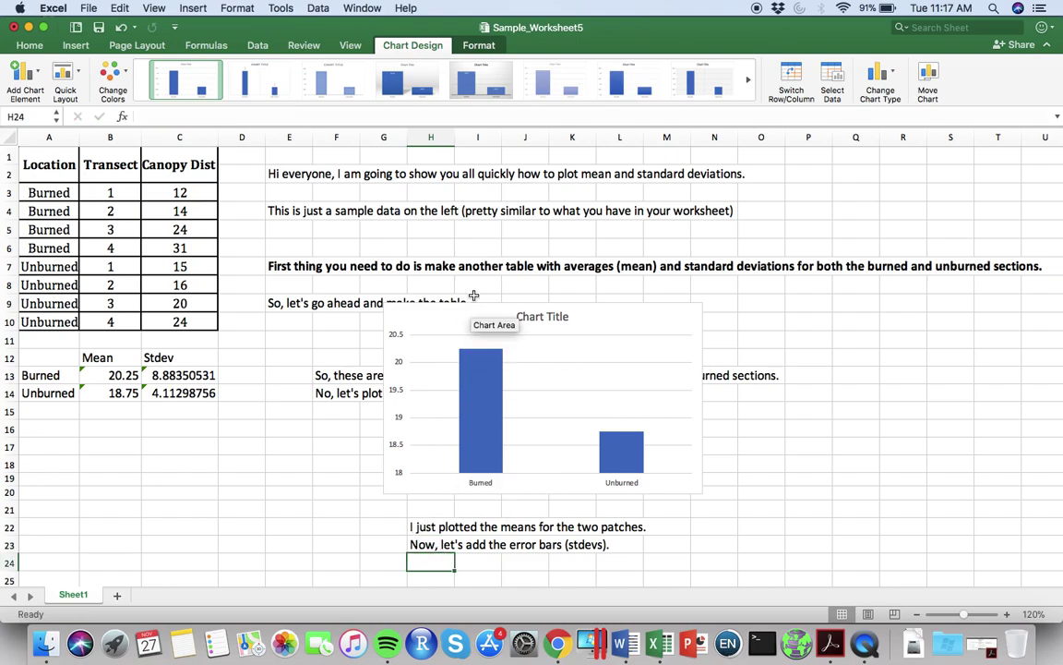
left_click(465, 317)
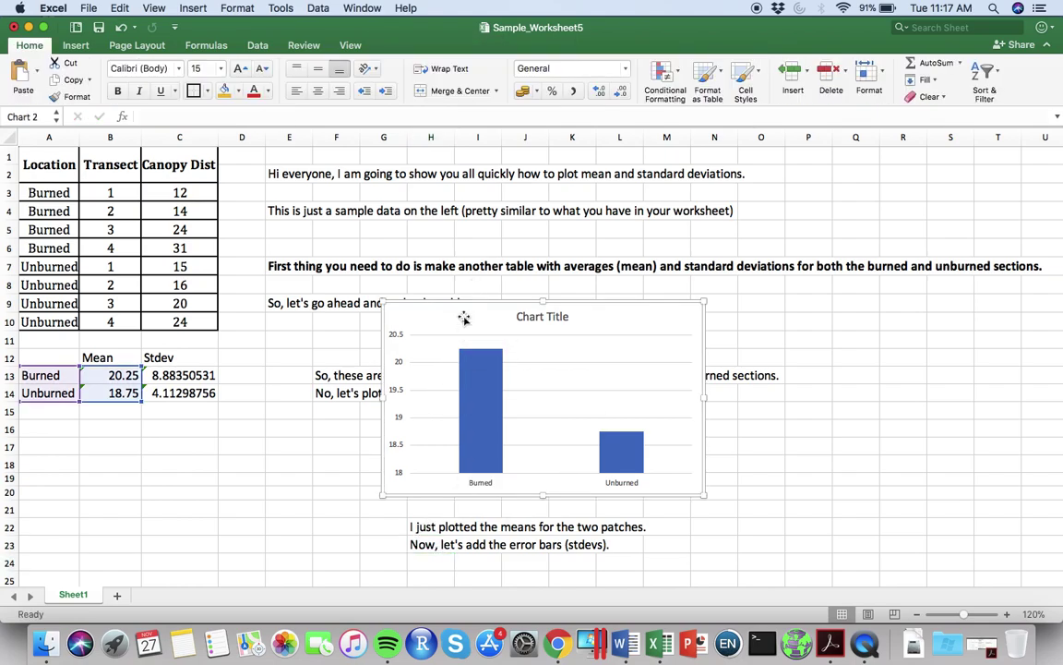
Bring up the Format Chart Area pane for the column chart, then reselect the chart.
double_click(464, 317)
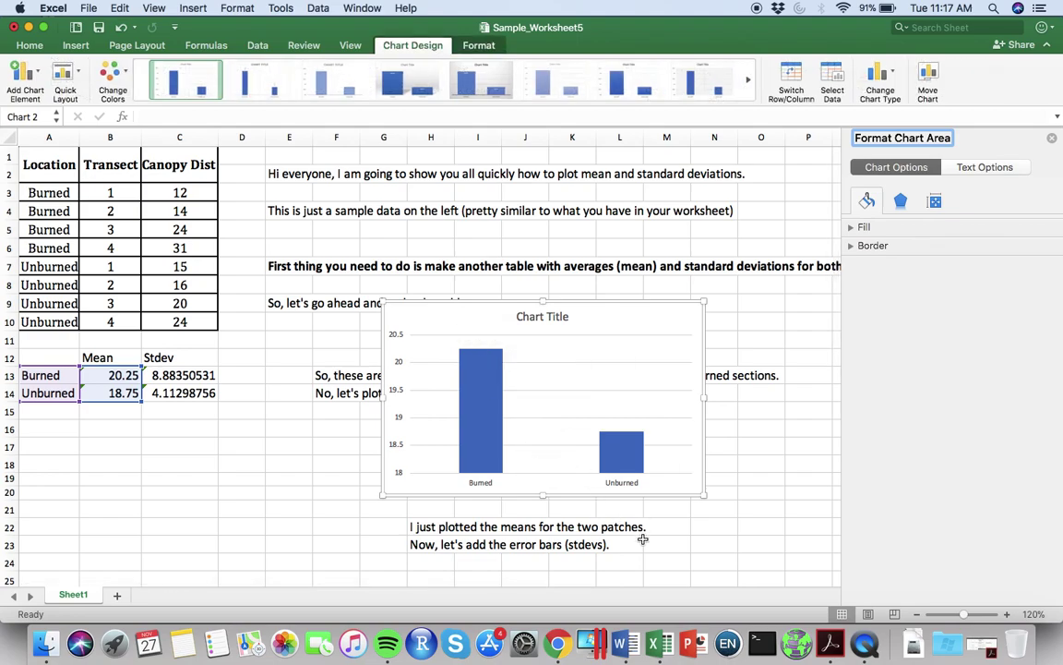
left_click(430, 561)
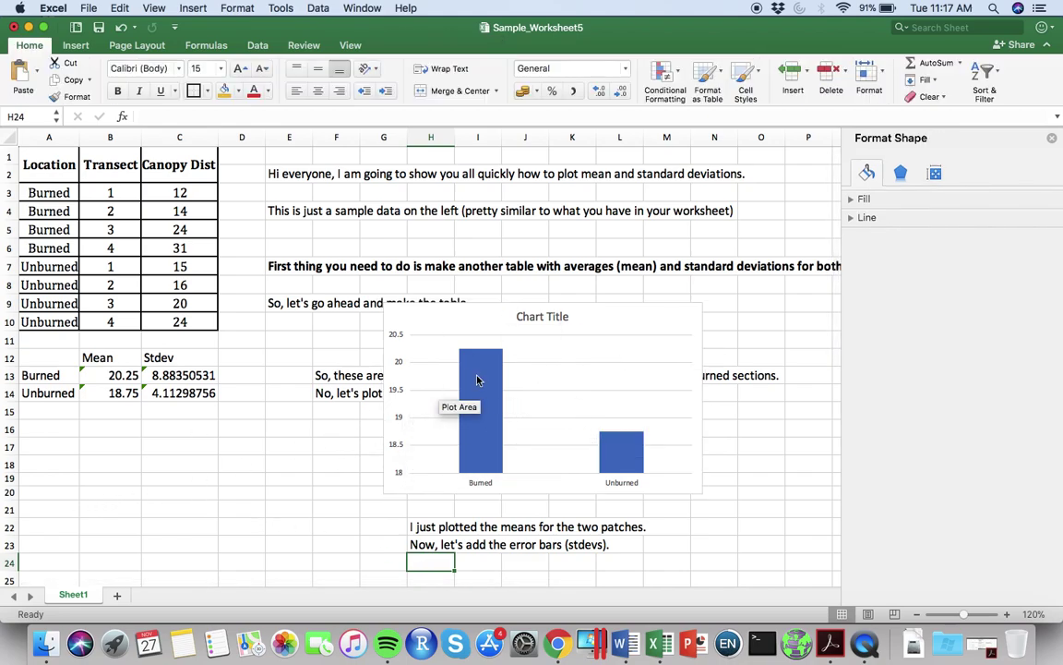
left_click(593, 315)
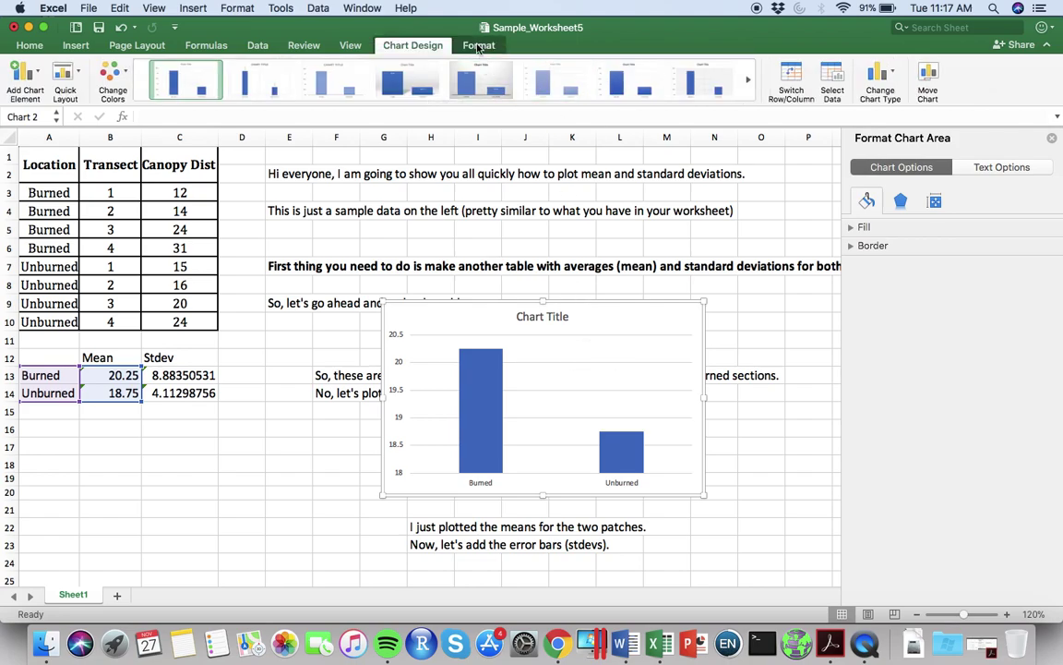
left_click(27, 78)
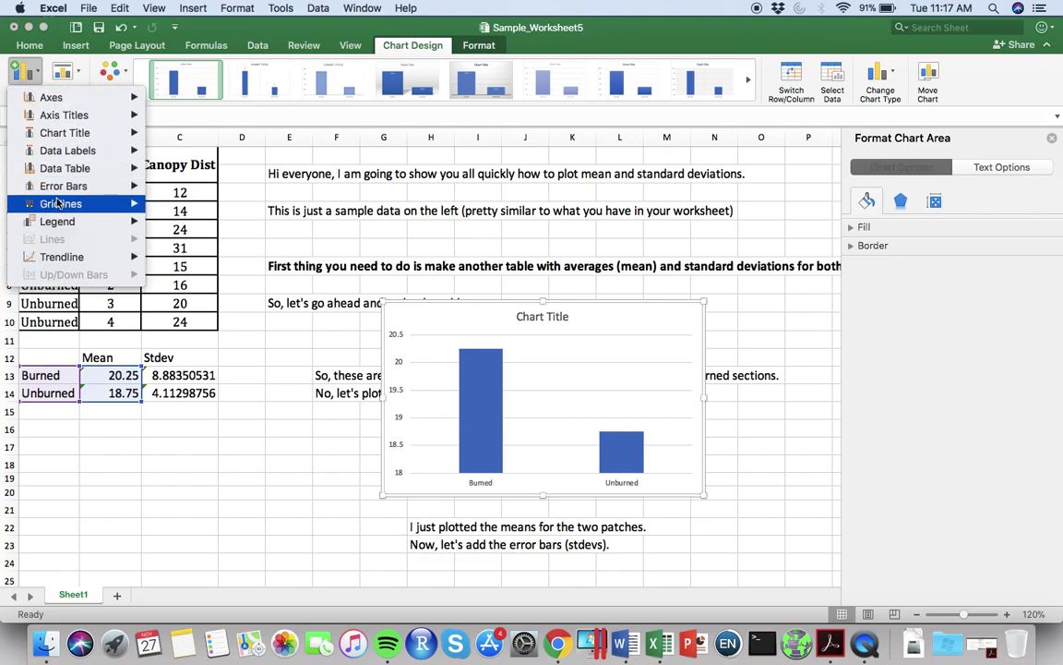
mouse_move(63, 186)
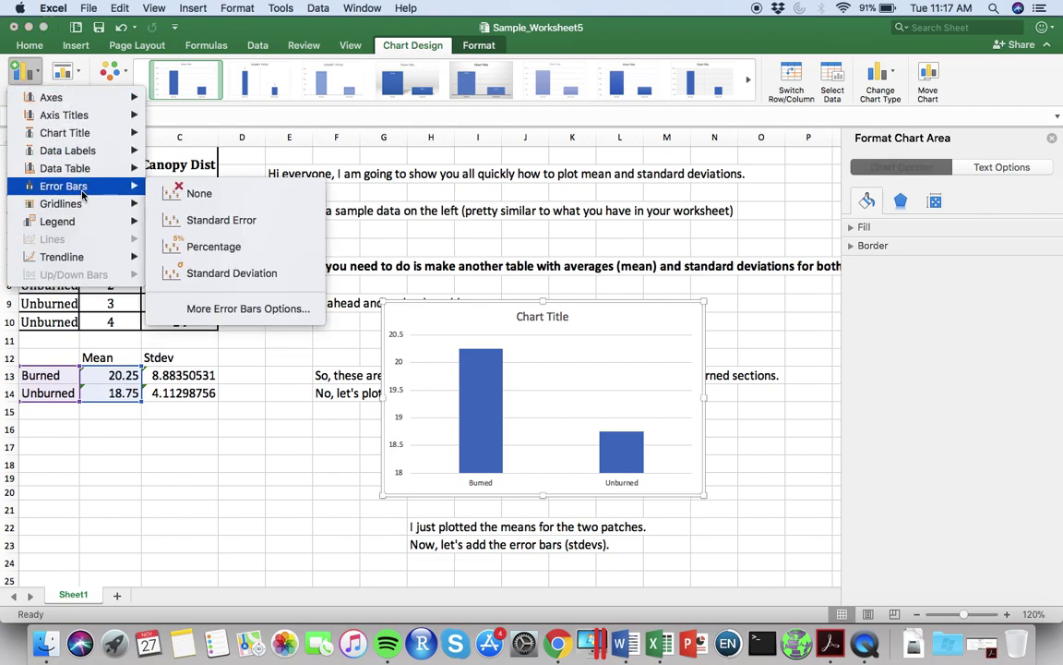
Add error bars through More Error Bars Options and set the error amount to Custom.
left_click(204, 317)
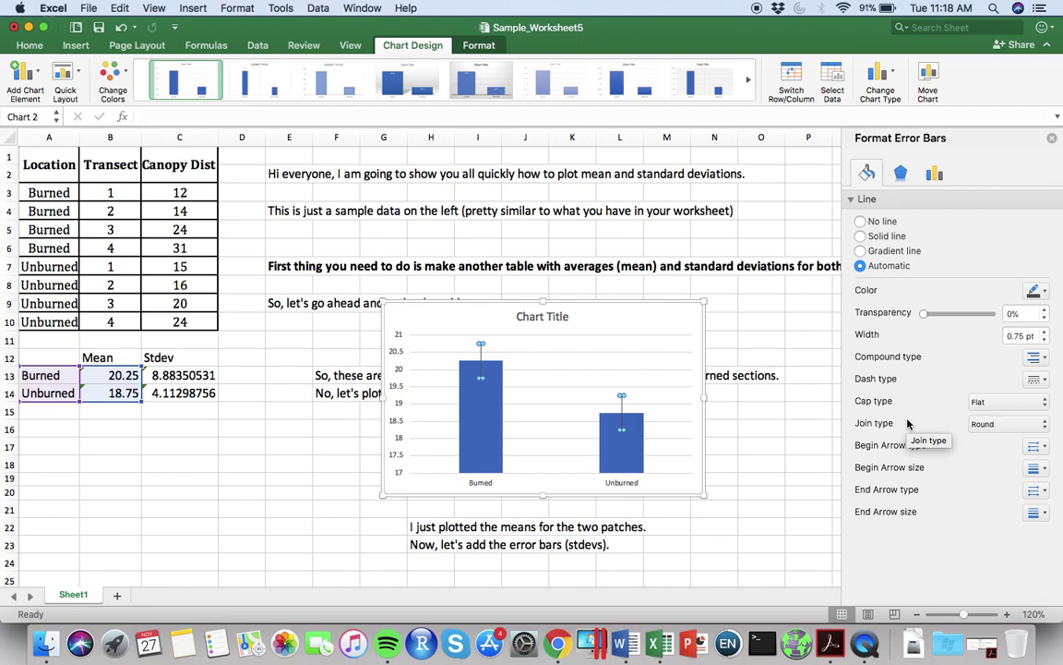
left_click(934, 176)
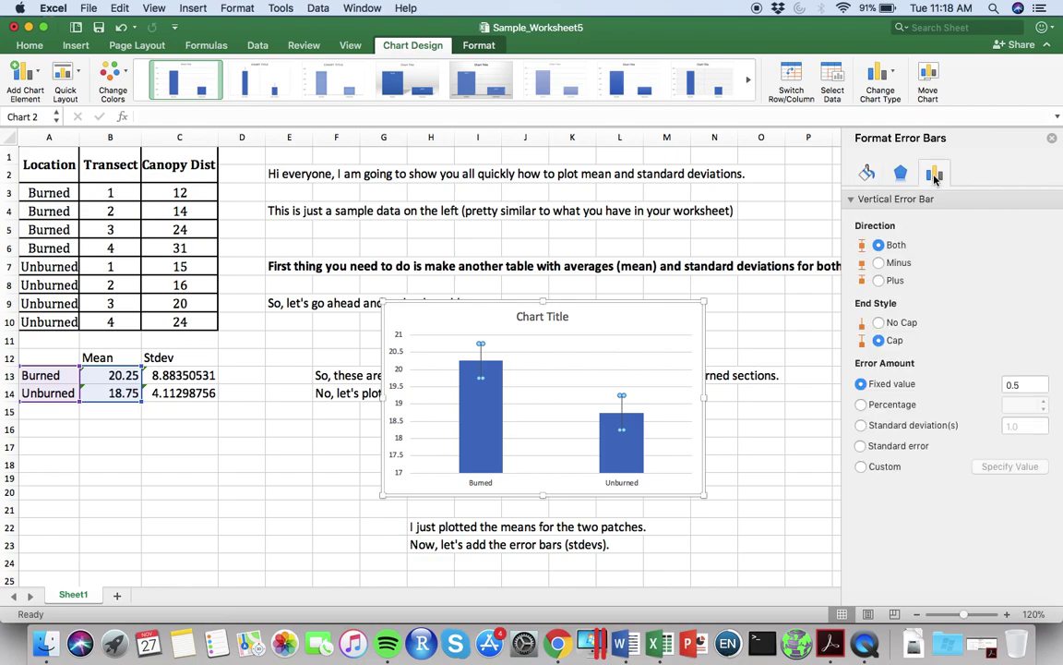
left_click(863, 467)
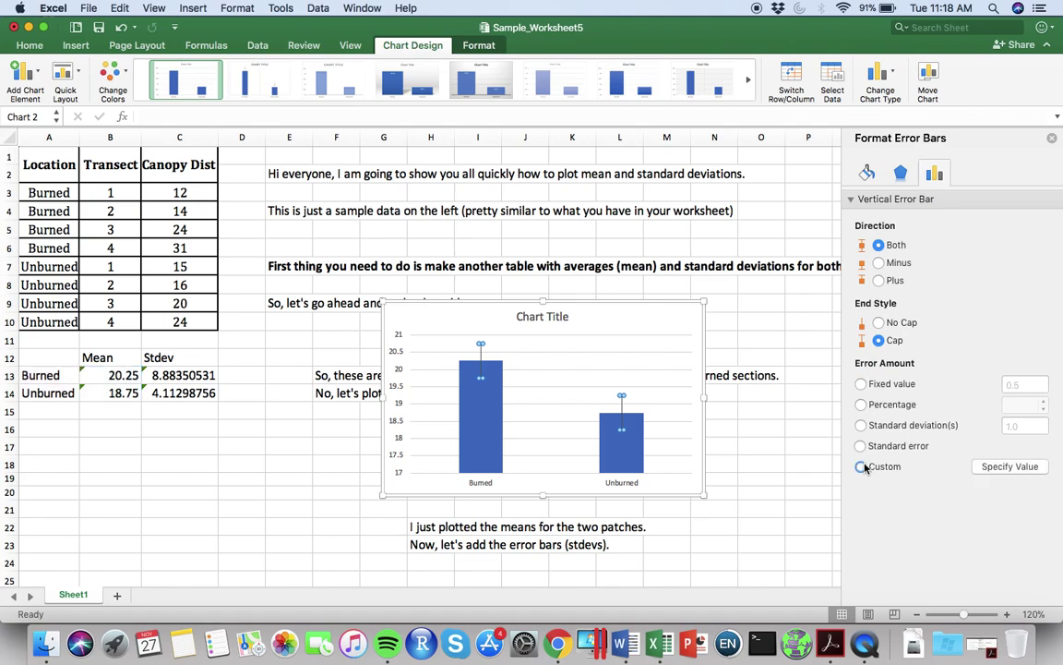
left_click(1010, 468)
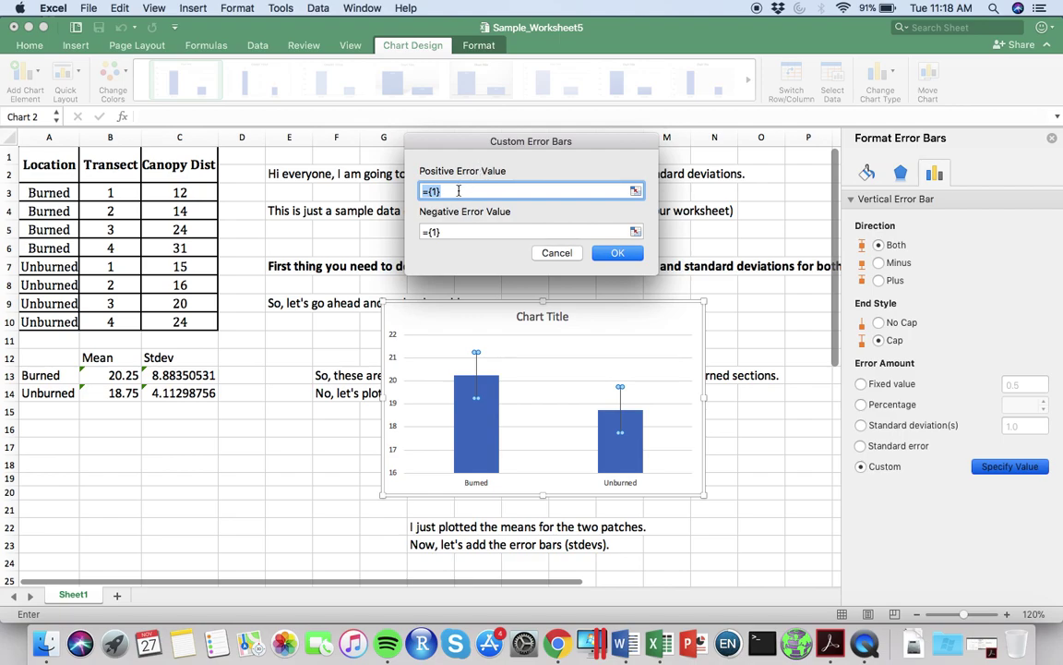
Set both positive and negative custom error values to the Stdev cells C13:C14.
key("BackSpace")
left_click_drag(161, 374, 185, 393)
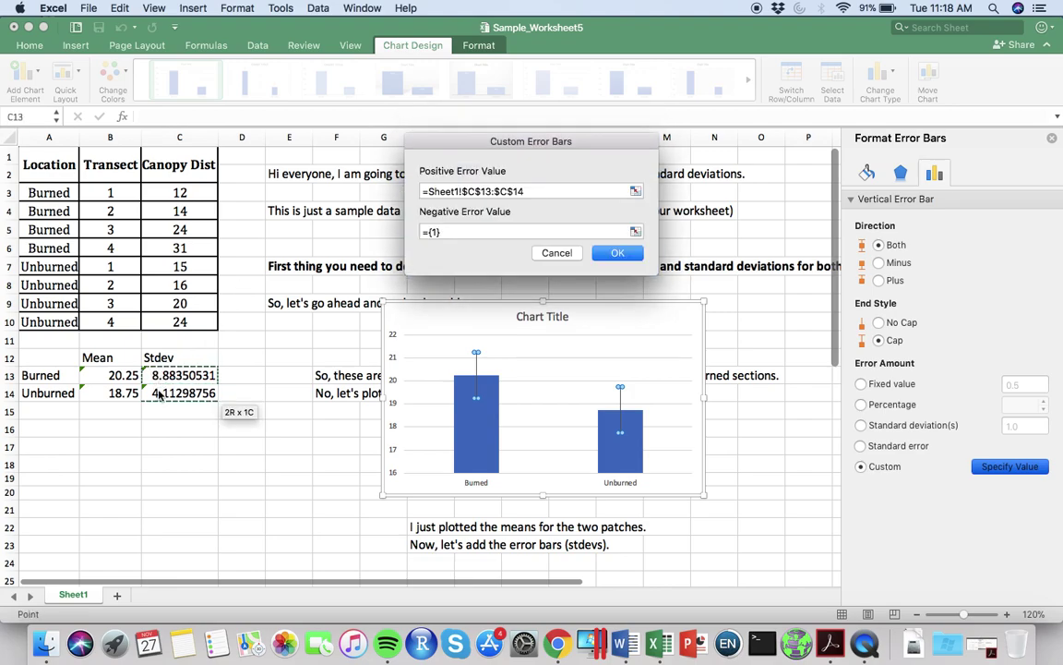
left_click(480, 232)
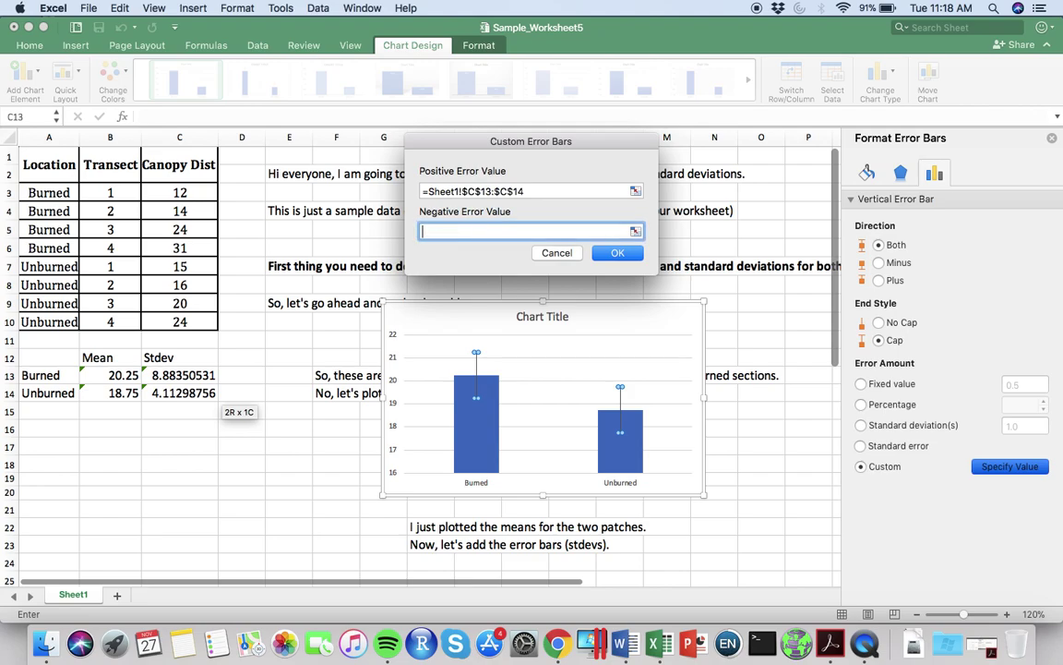
type("=")
left_click_drag(164, 375, 169, 393)
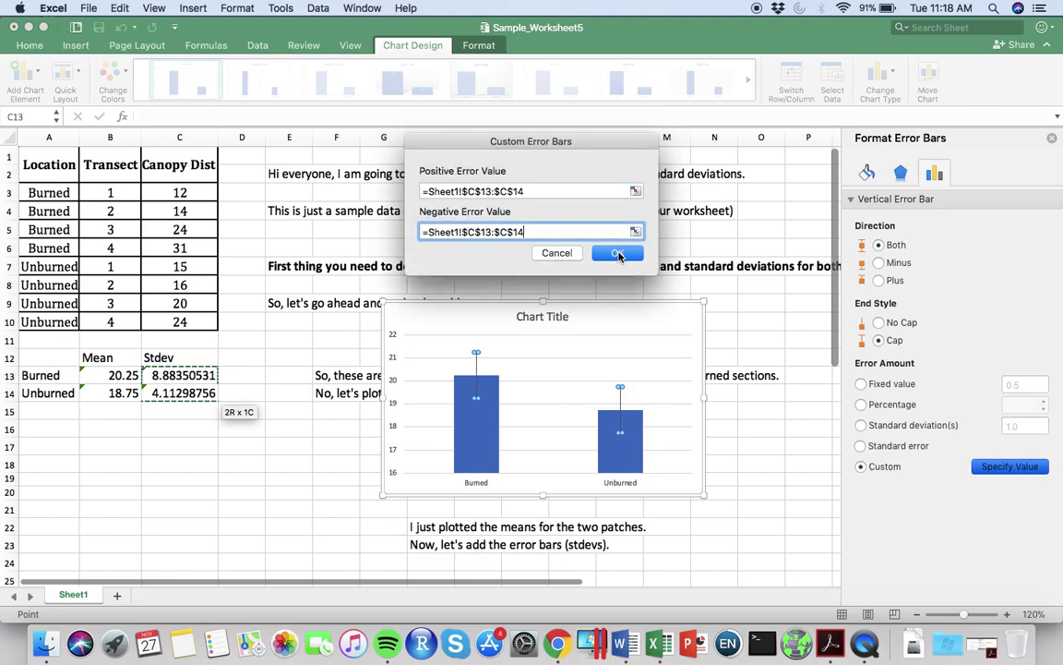
left_click(619, 254)
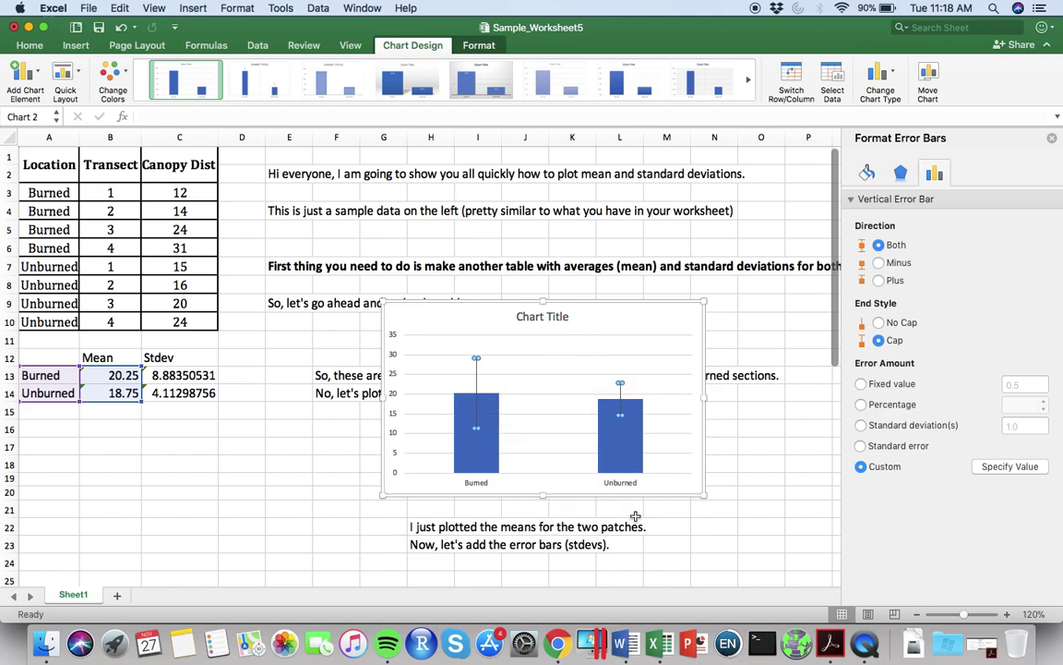
left_click(700, 552)
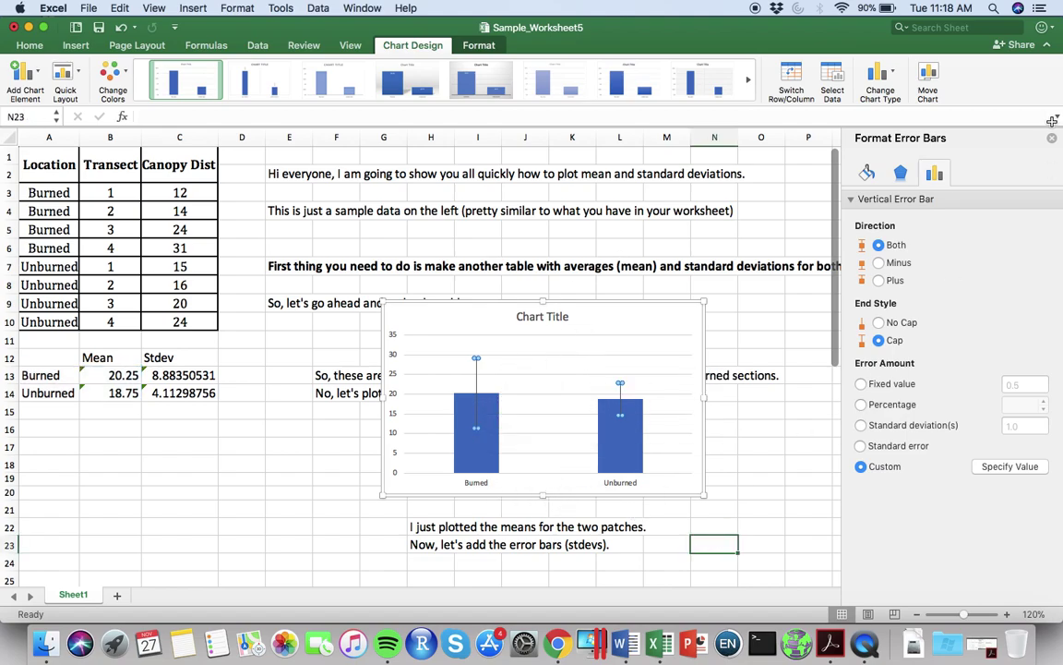
Close the Format pane and type closing notes in P16, P17 and P19, ending 'Good luck'.
left_click(1052, 140)
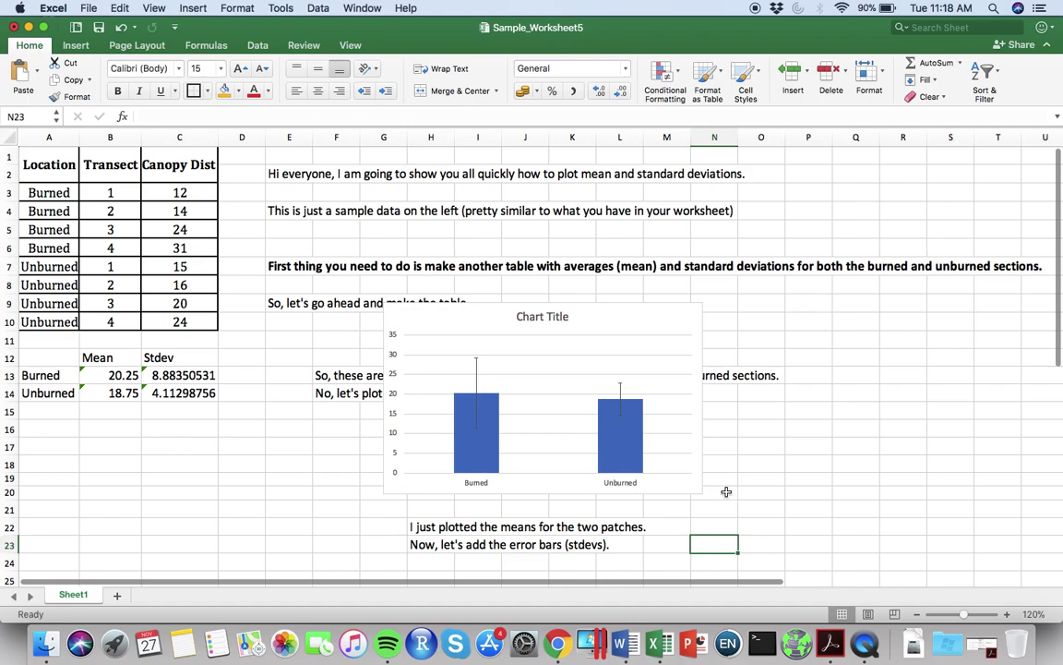
left_click(807, 428)
type("That's it! You ")
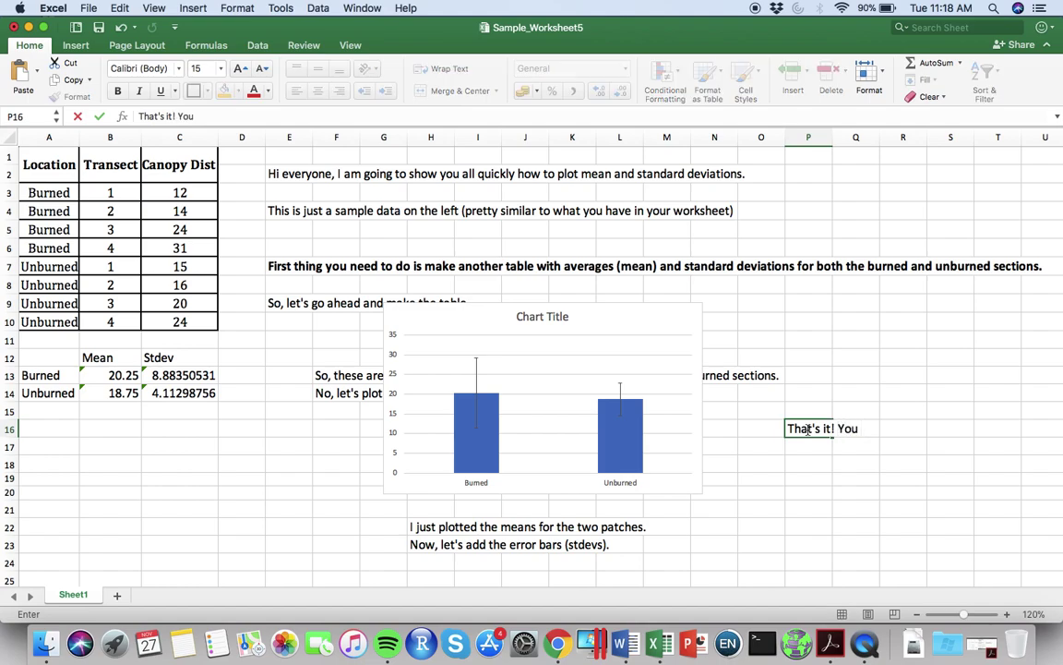
type("added the stdevs to the means.")
key("Return")
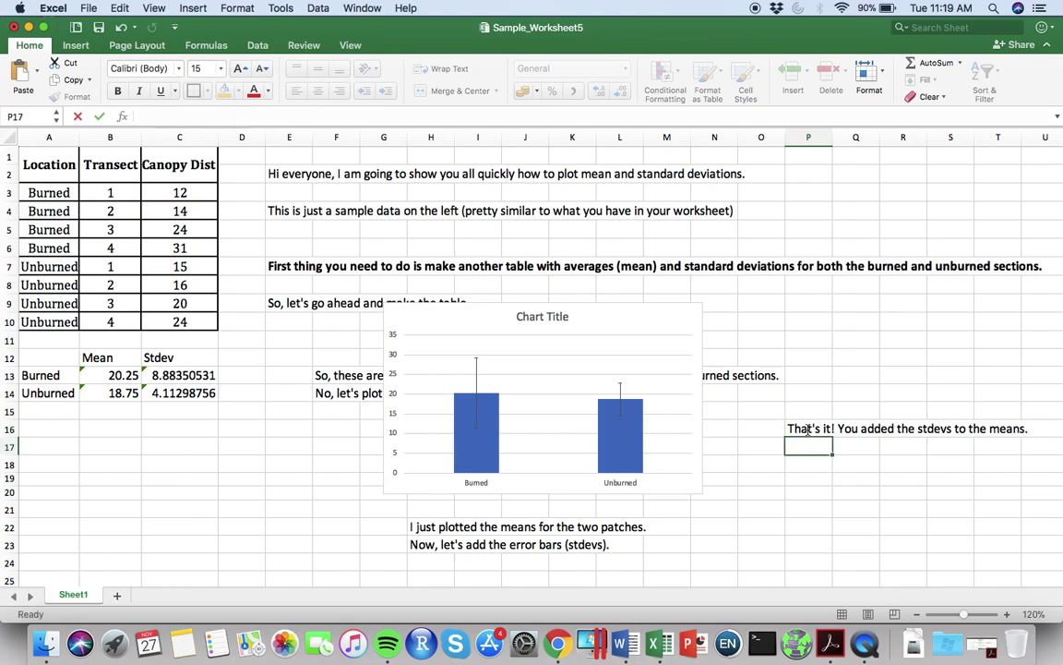
type("Do, the")
key("BackSpace")
key("BackSpace")
key("BackSpace")
key("BackSpace")
type("the same thing fo ")
type(" each ")
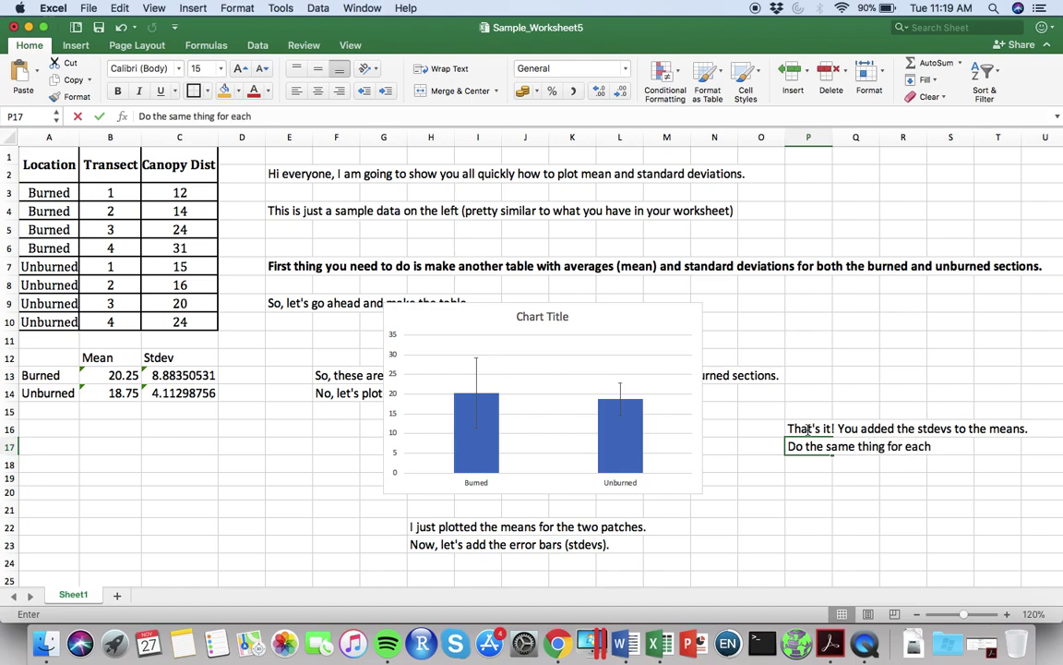
type("ariable separately")
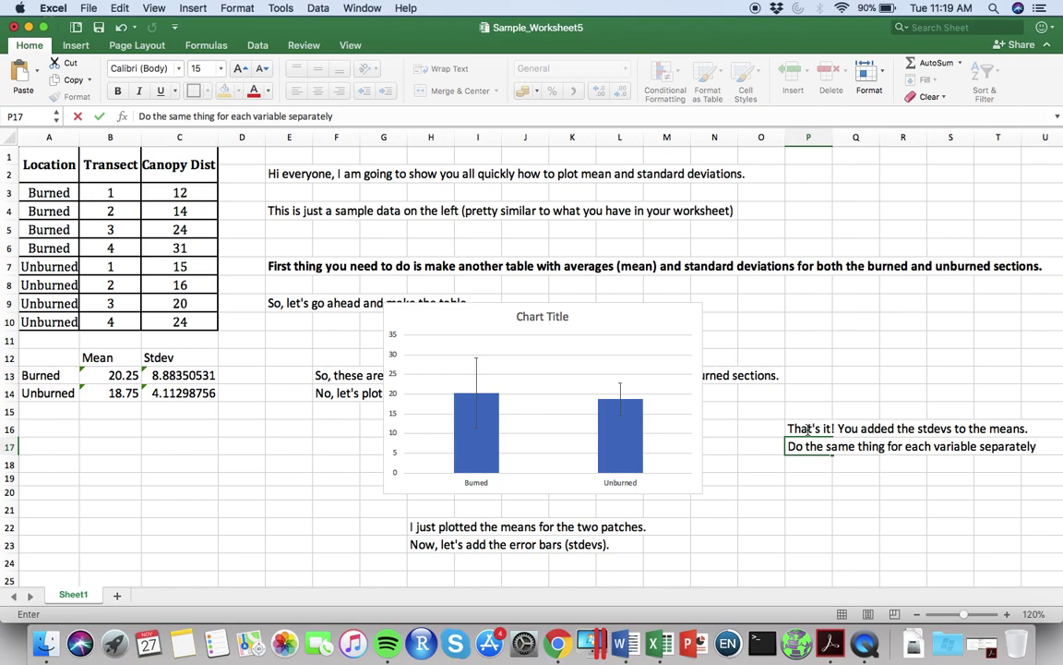
key("Return")
key("Return")
type("Good l")
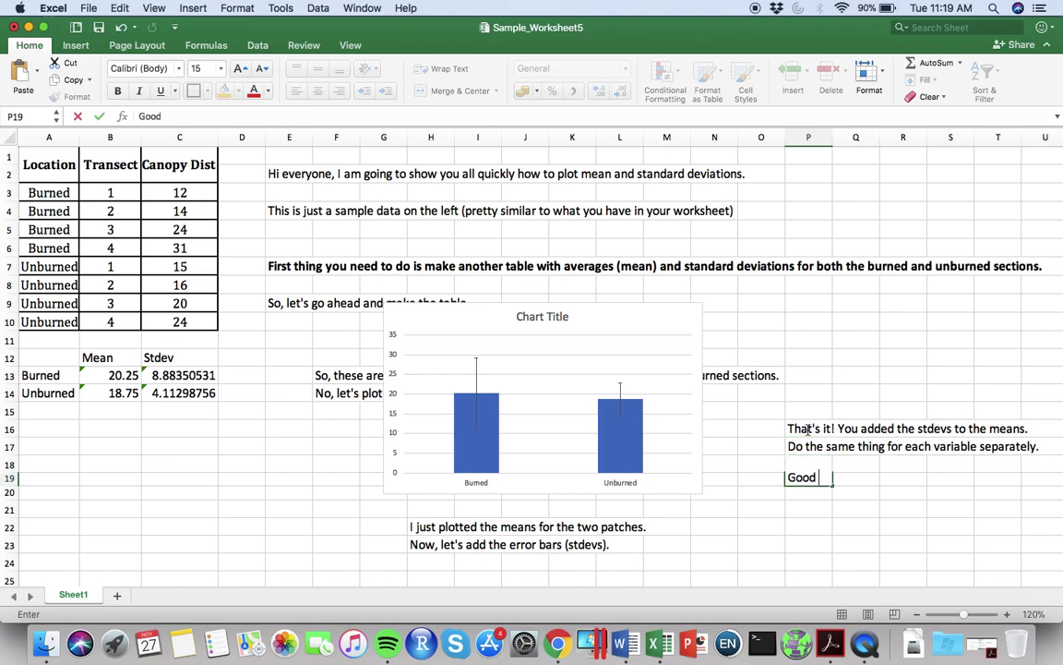
type("uck")
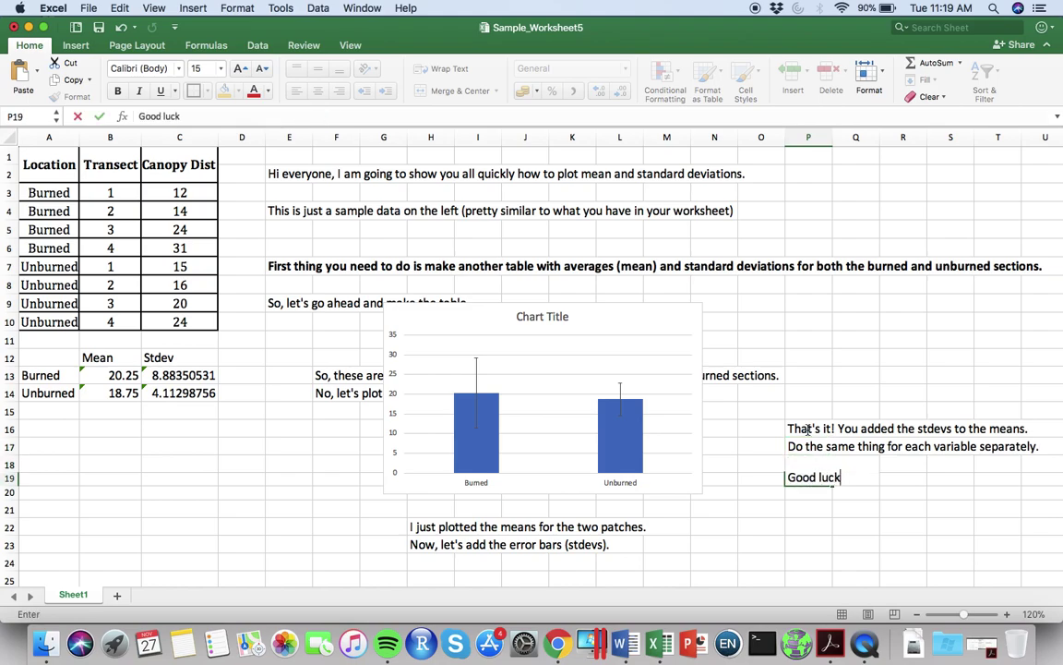